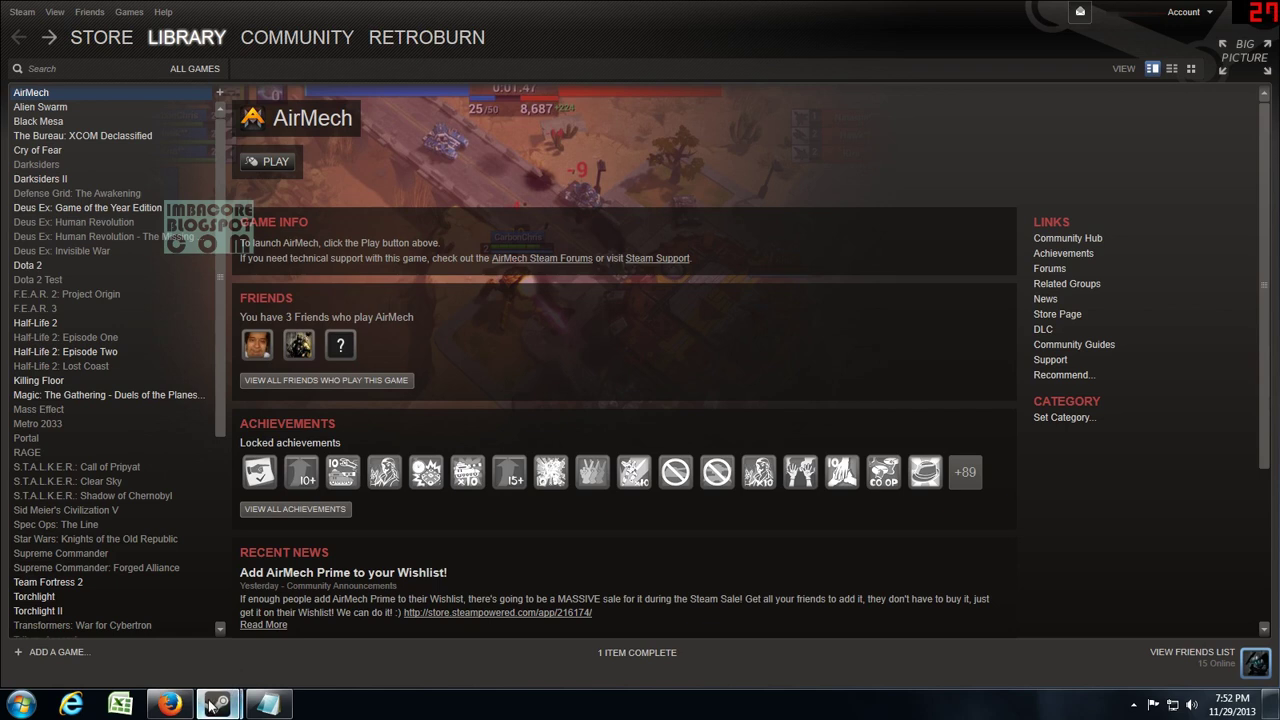
# Bring Firefox forward and scroll the Steam Wallet article to 'How do I redeem a Steam Wallet Code?'.
pyautogui.moveTo(232, 690)
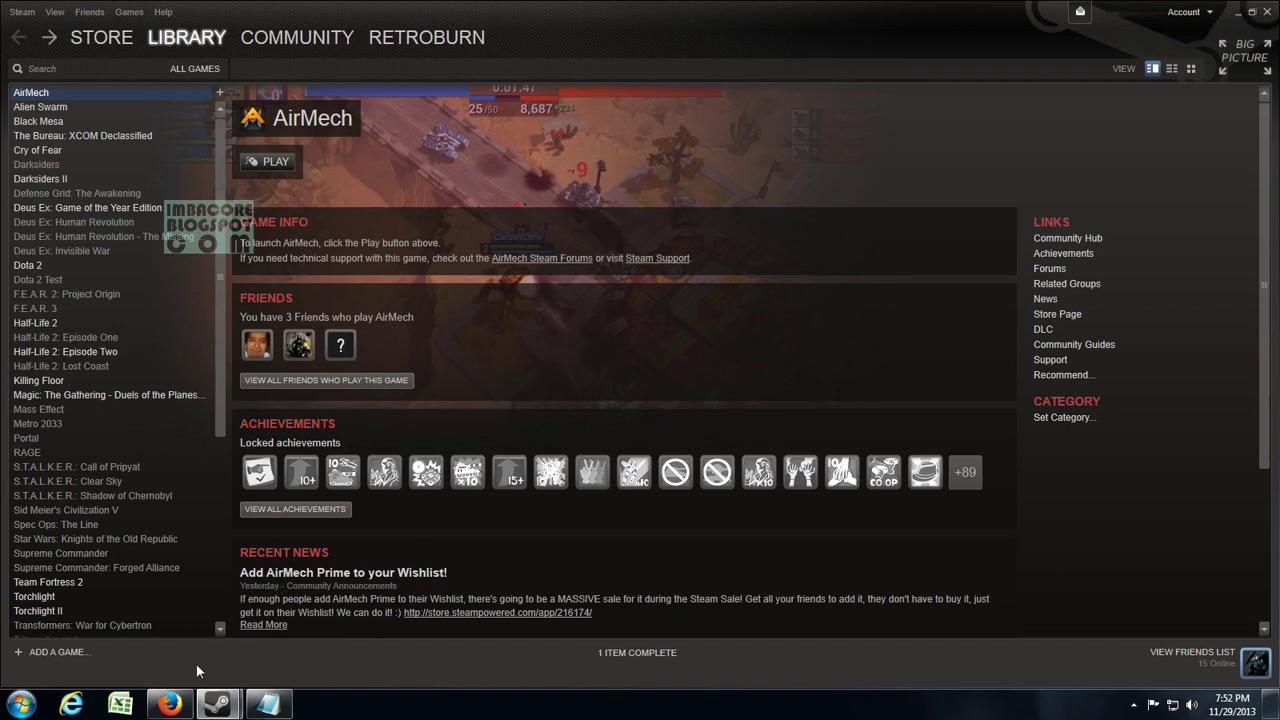
pyautogui.moveTo(170, 704)
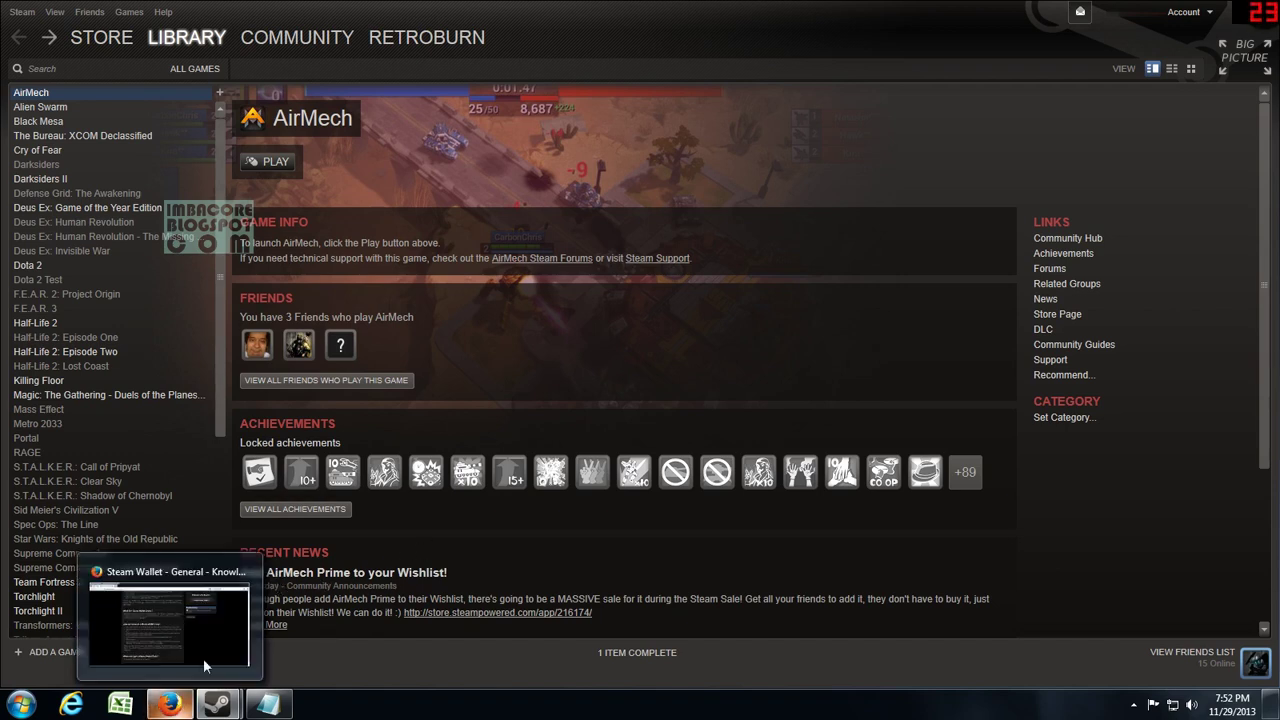
pyautogui.click(170, 704)
pyautogui.scroll(2, 390, 560)
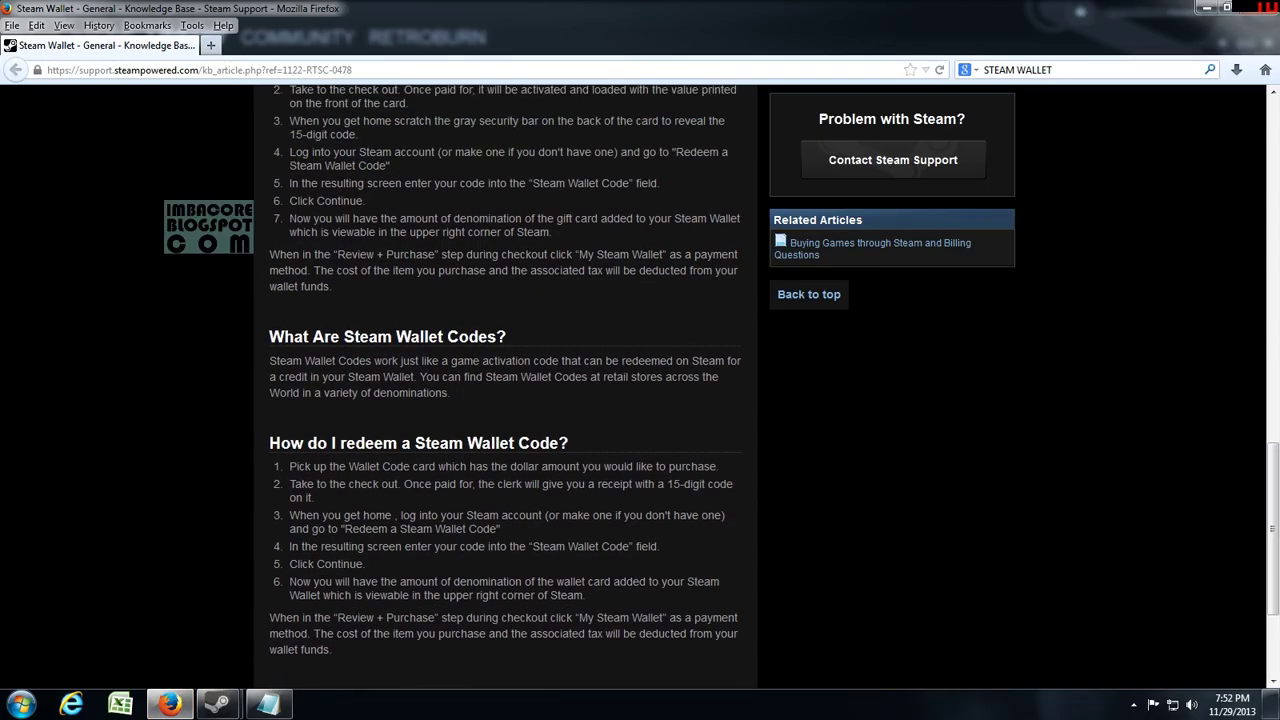
pyautogui.scroll(-4, 387, 551)
pyautogui.scroll(5, 387, 551)
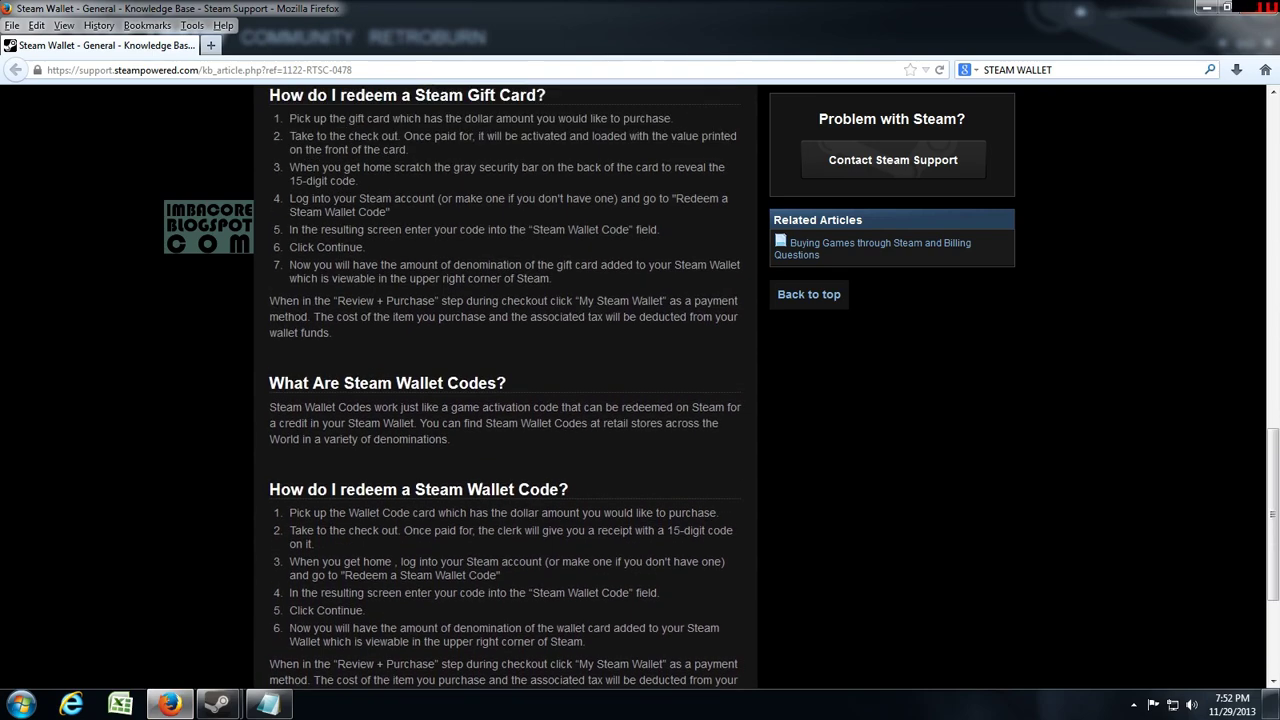
pyautogui.scroll(4, 387, 551)
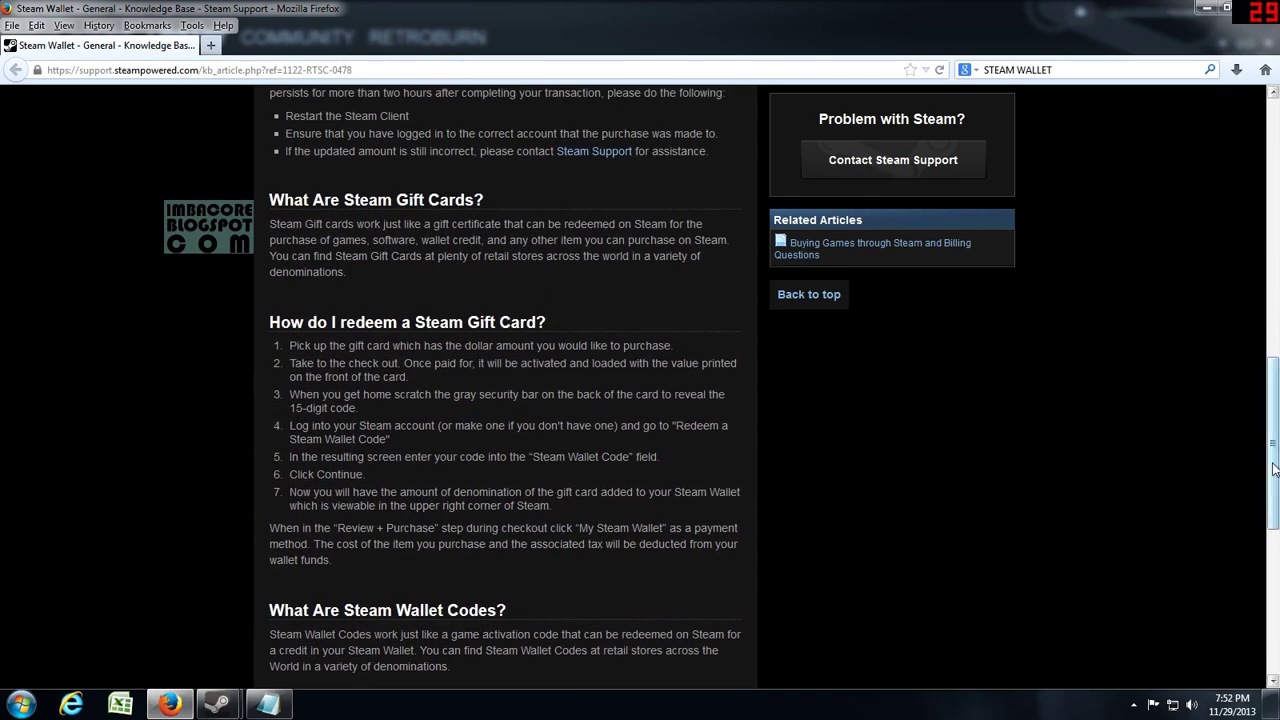
pyautogui.moveTo(1268, 478); pyautogui.dragTo(1276, 205)
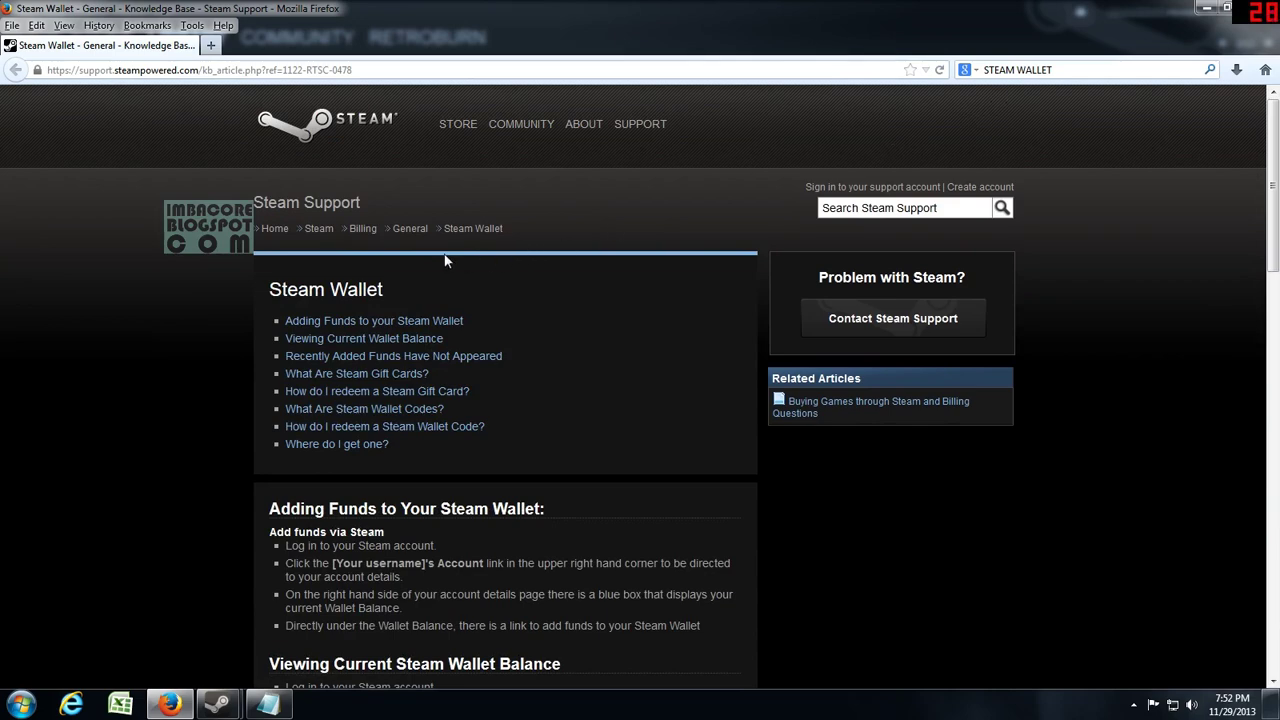
pyautogui.scroll(-10, 425, 253)
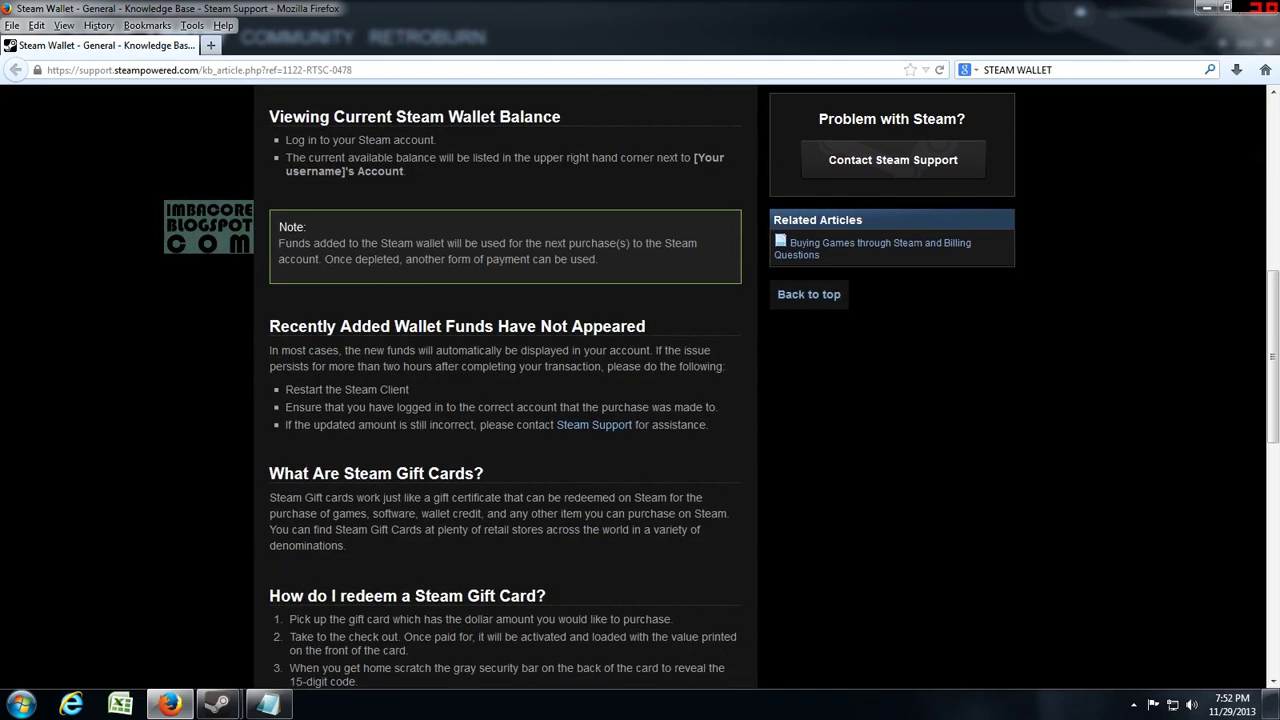
pyautogui.scroll(-8, 428, 255)
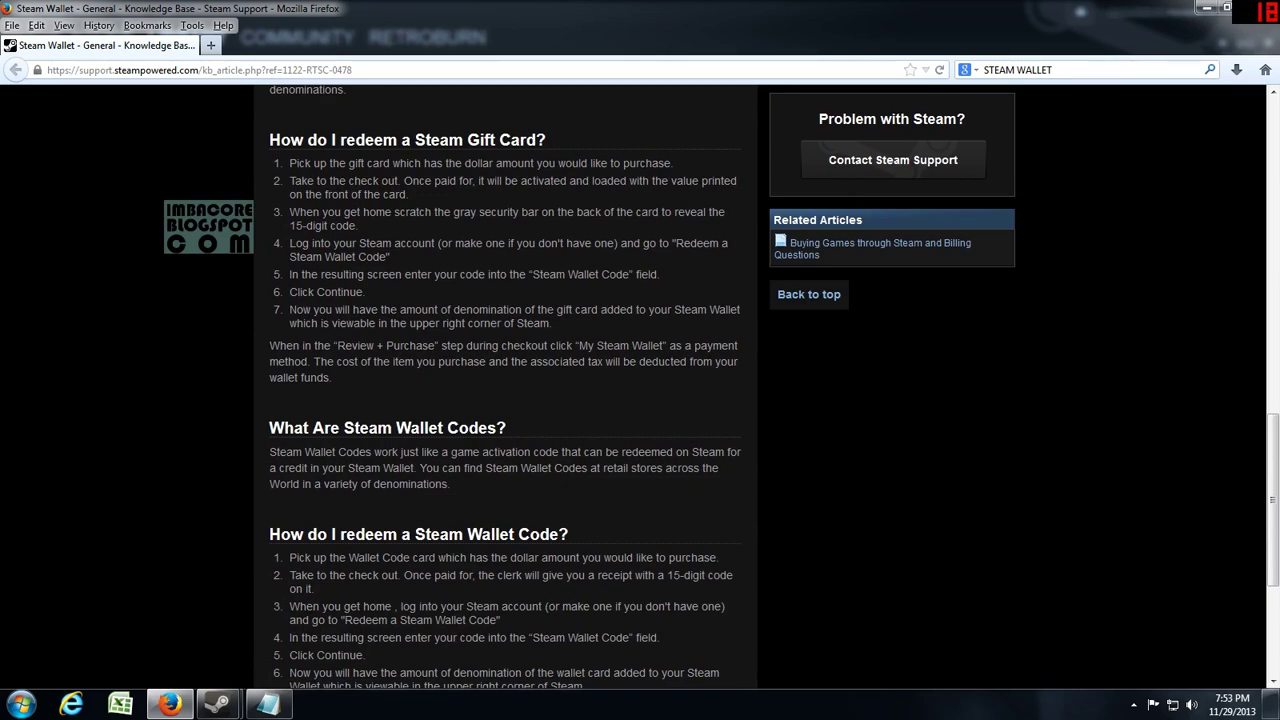
pyautogui.scroll(-3, 470, 330)
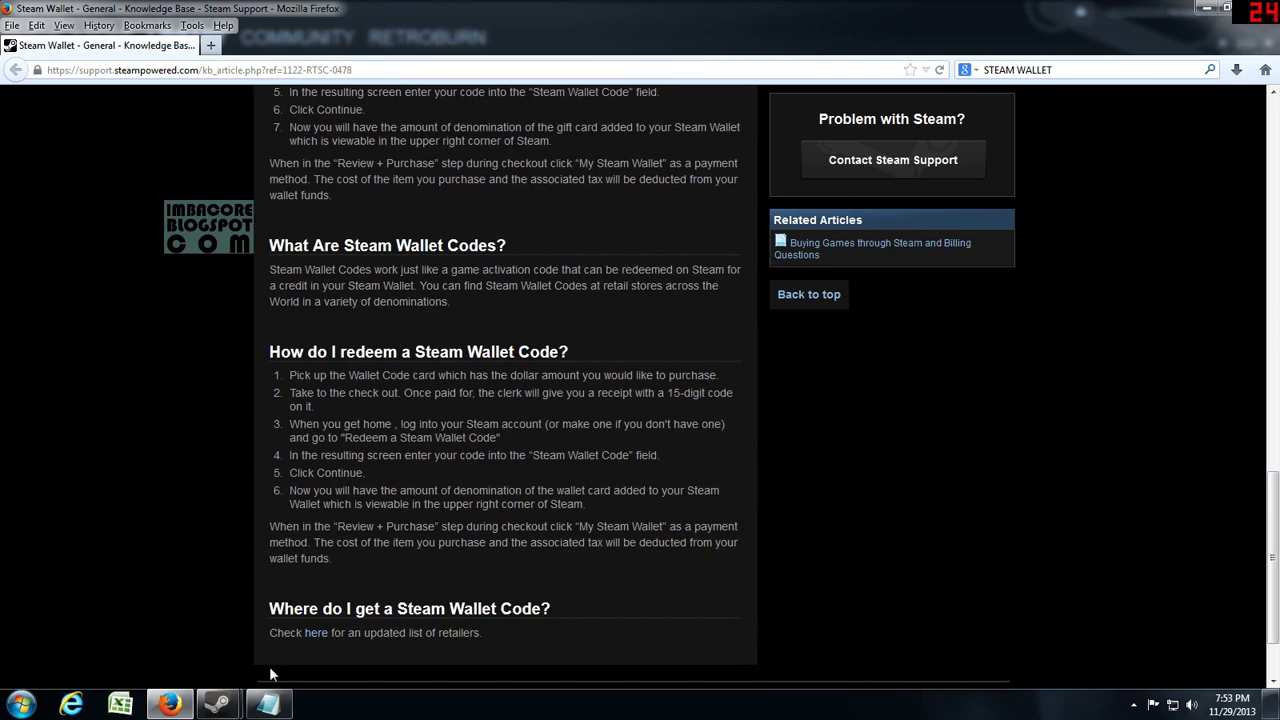
# Copy the first wallet code from the untitled Notepad notes.
pyautogui.click(232, 650)
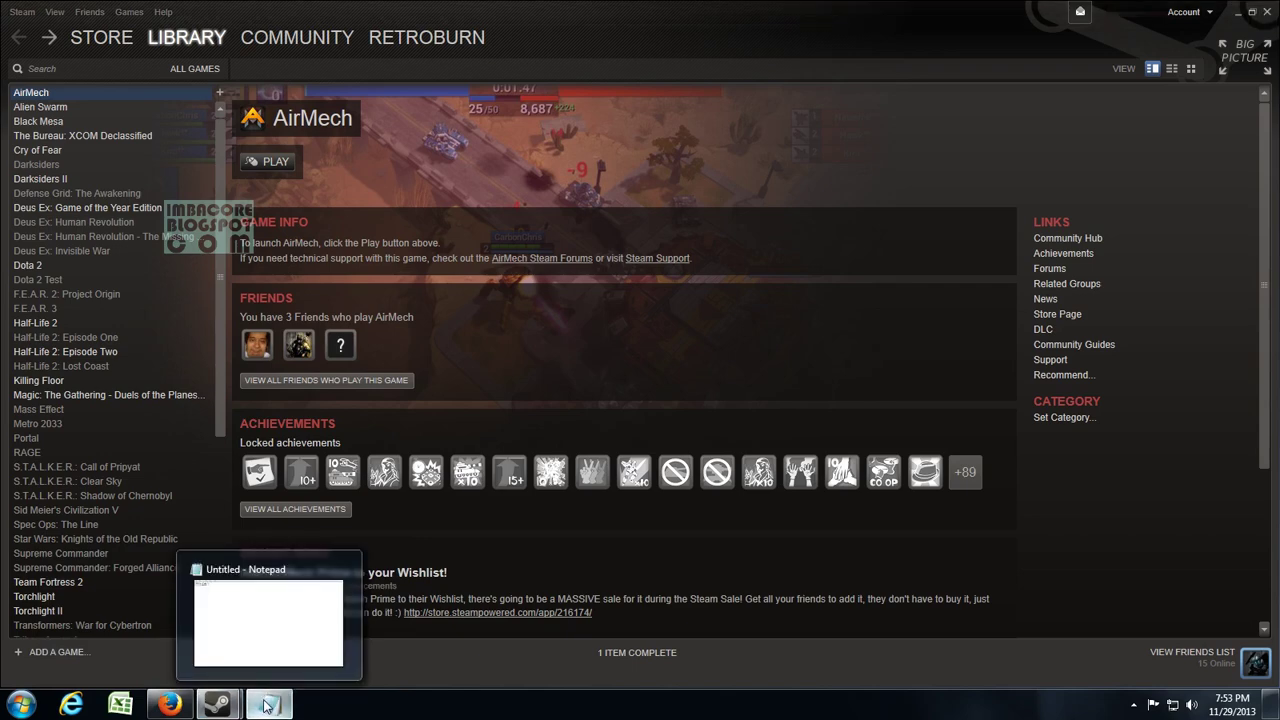
pyautogui.click(277, 688)
pyautogui.moveTo(520, 57); pyautogui.dragTo(608, 191)
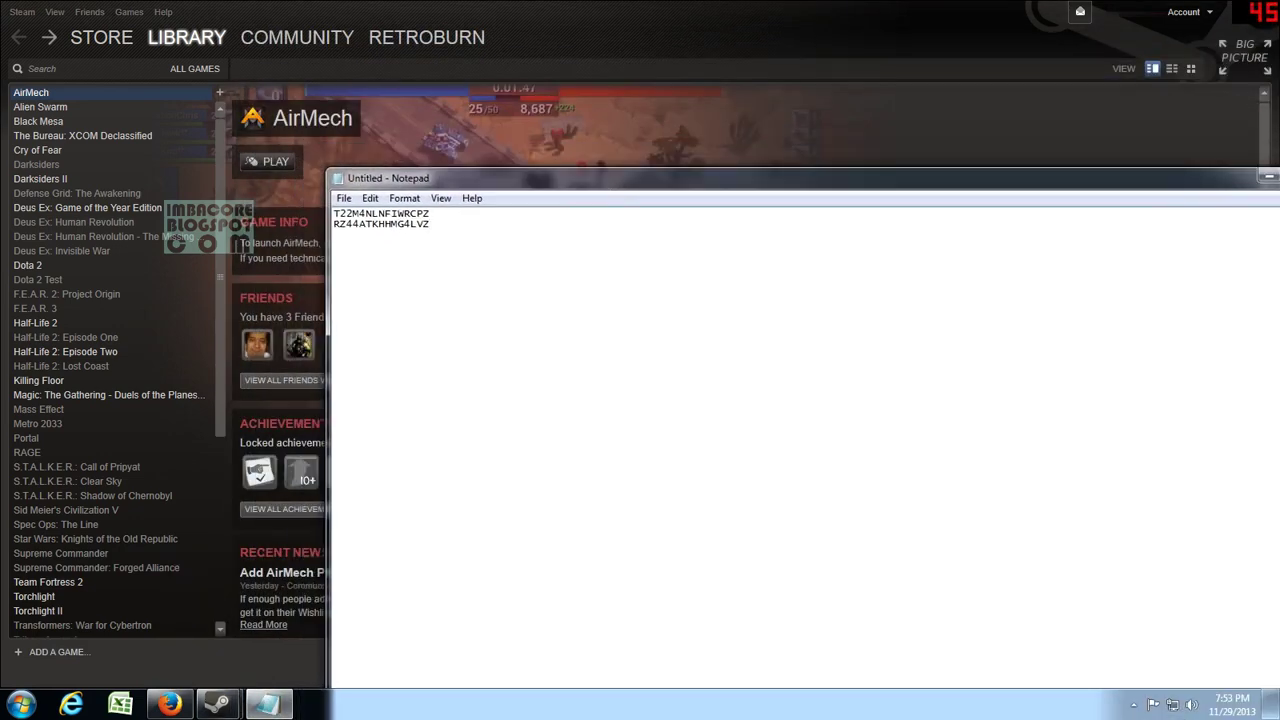
pyautogui.press('Up')
pyautogui.hotkey('shift', 'Left')
pyautogui.hotkey('shift', 'Left')
pyautogui.hotkey('shift', 'Left')
pyautogui.hotkey('shift', 'Left')
pyautogui.hotkey('shift', 'Left')
pyautogui.hotkey('shift', 'Left')
pyautogui.hotkey('shift', 'Left')
pyautogui.hotkey('shift', 'Left')
pyautogui.hotkey('shift', 'Left')
pyautogui.hotkey('shift', 'Left')
pyautogui.hotkey('shift', 'Left')
pyautogui.hotkey('shift', 'Left')
pyautogui.hotkey('shift', 'Left')
pyautogui.hotkey('shift', 'Left')
pyautogui.hotkey('shift', 'Left')
pyautogui.hotkey('ctrl', 'c')
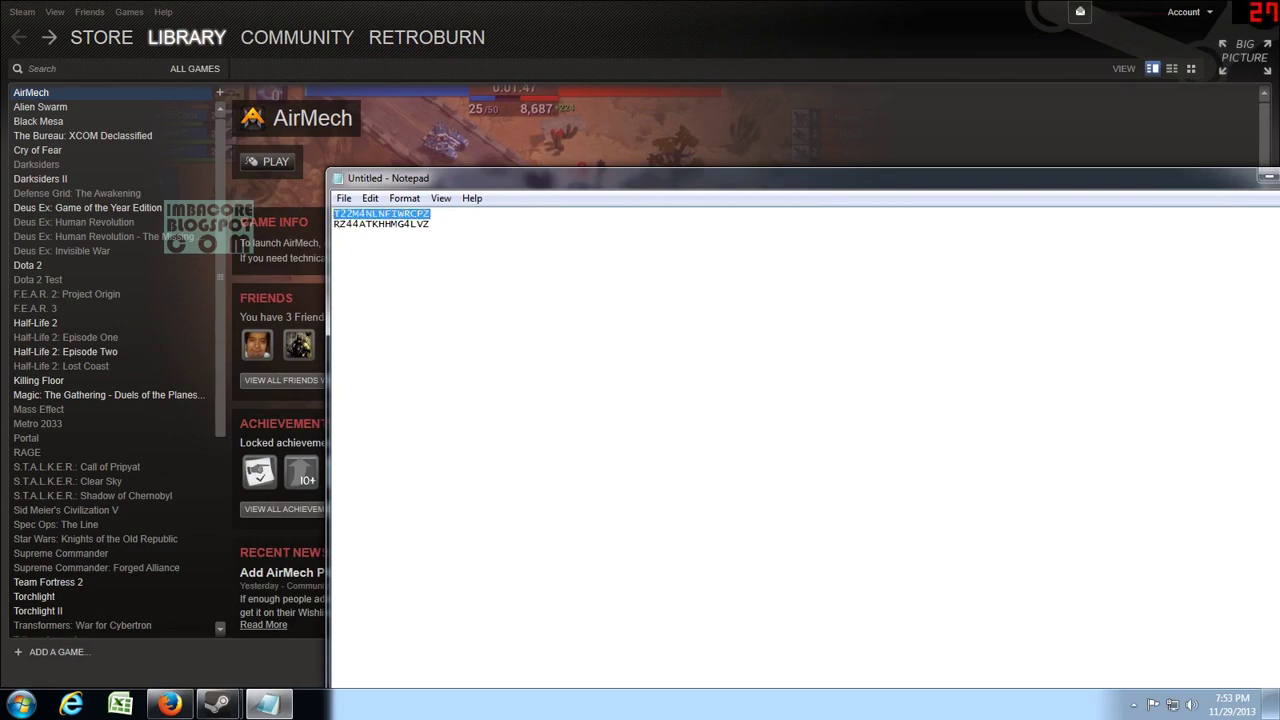
# Bring the Steam window back in front and maximize it.
pyautogui.click(632, 25)
pyautogui.doubleClick(632, 25)
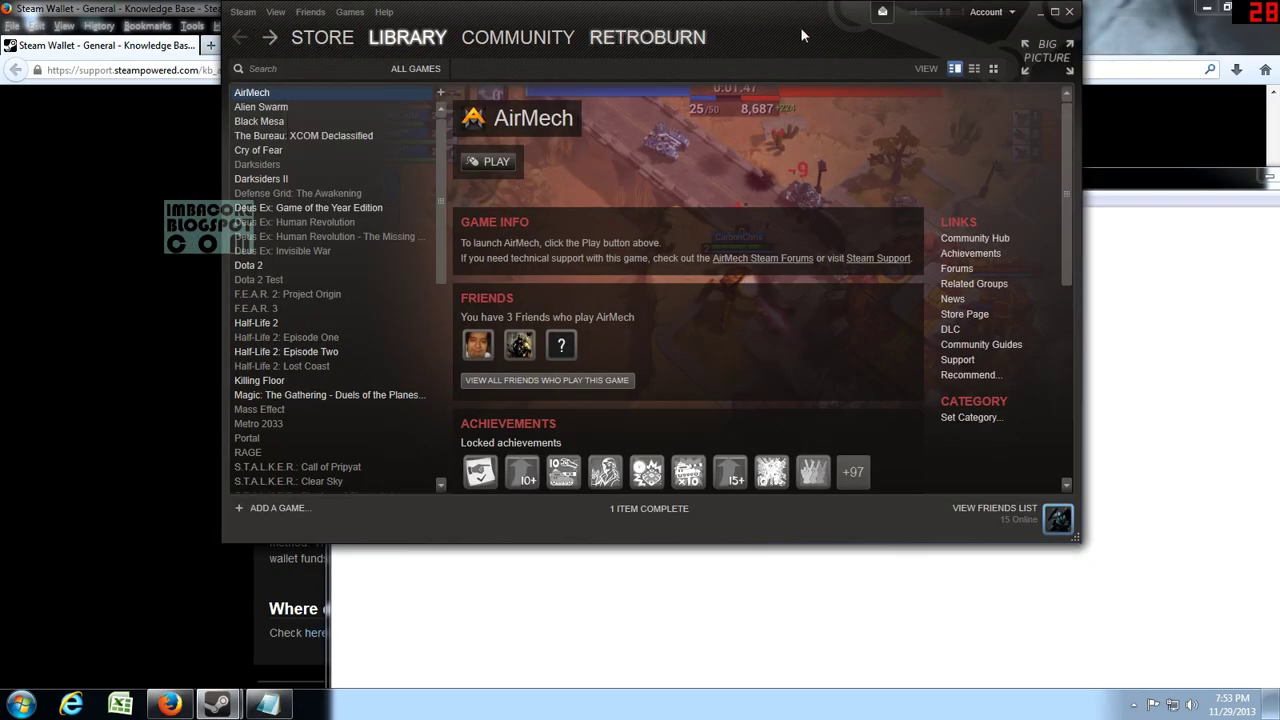
pyautogui.click(1055, 12)
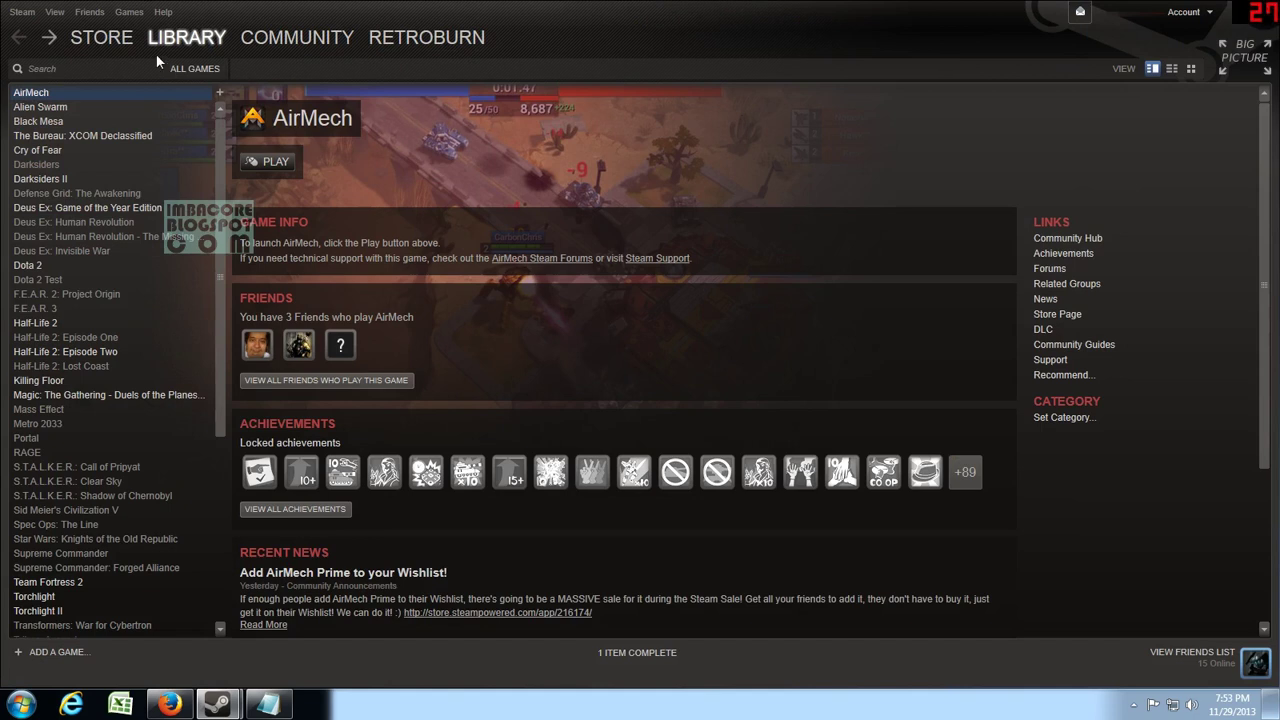
# Paste the first code into Games > Redeem a Steam Wallet Code, submit it, and start the mailing address.
pyautogui.click(129, 14)
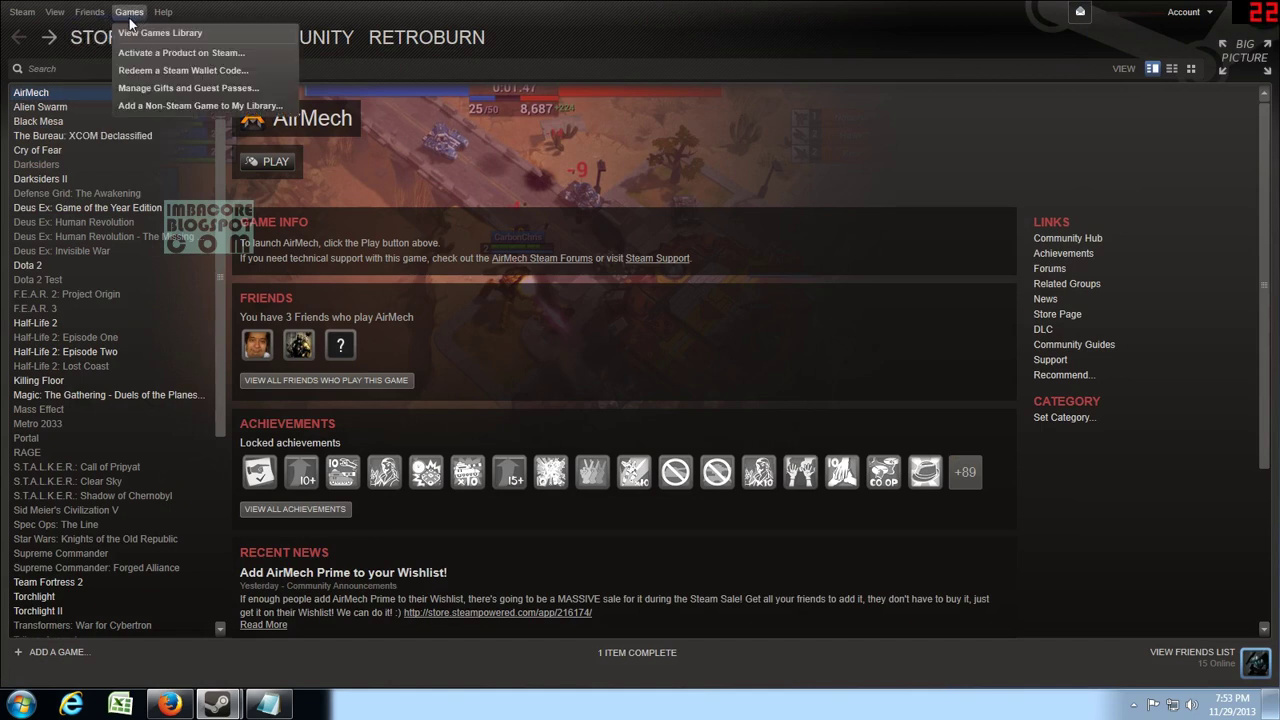
pyautogui.click(145, 67)
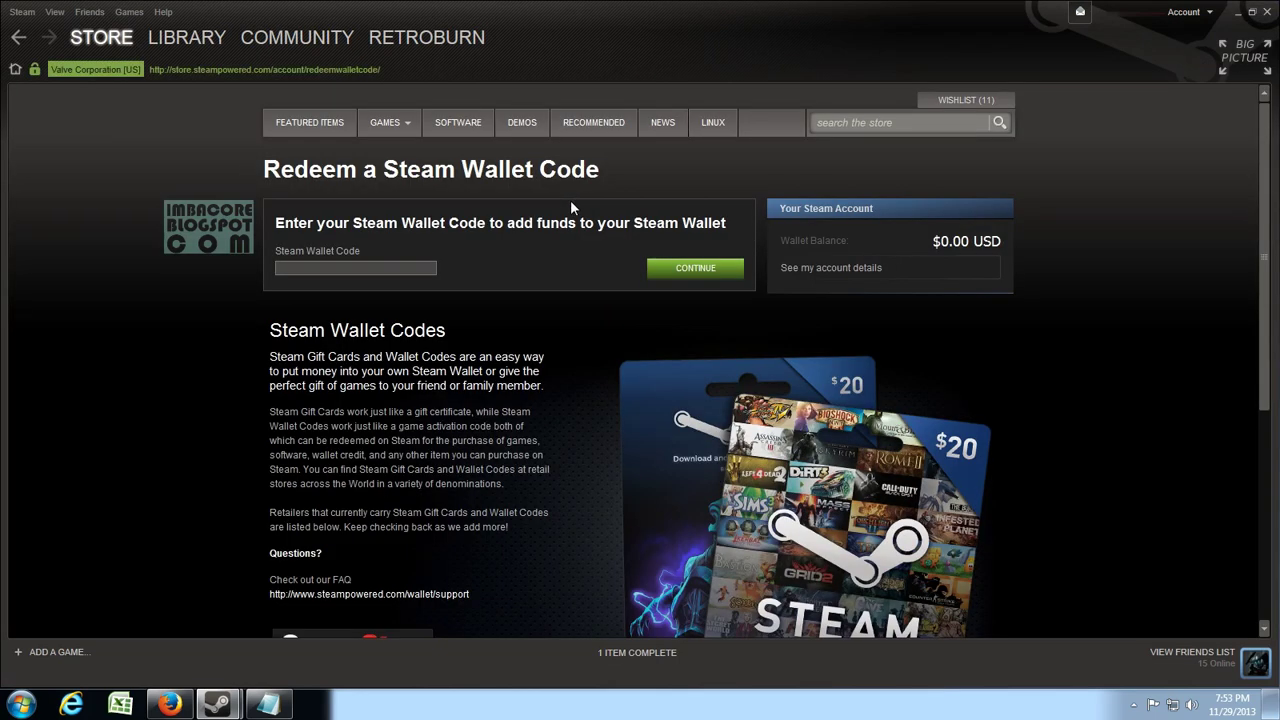
pyautogui.click(355, 267)
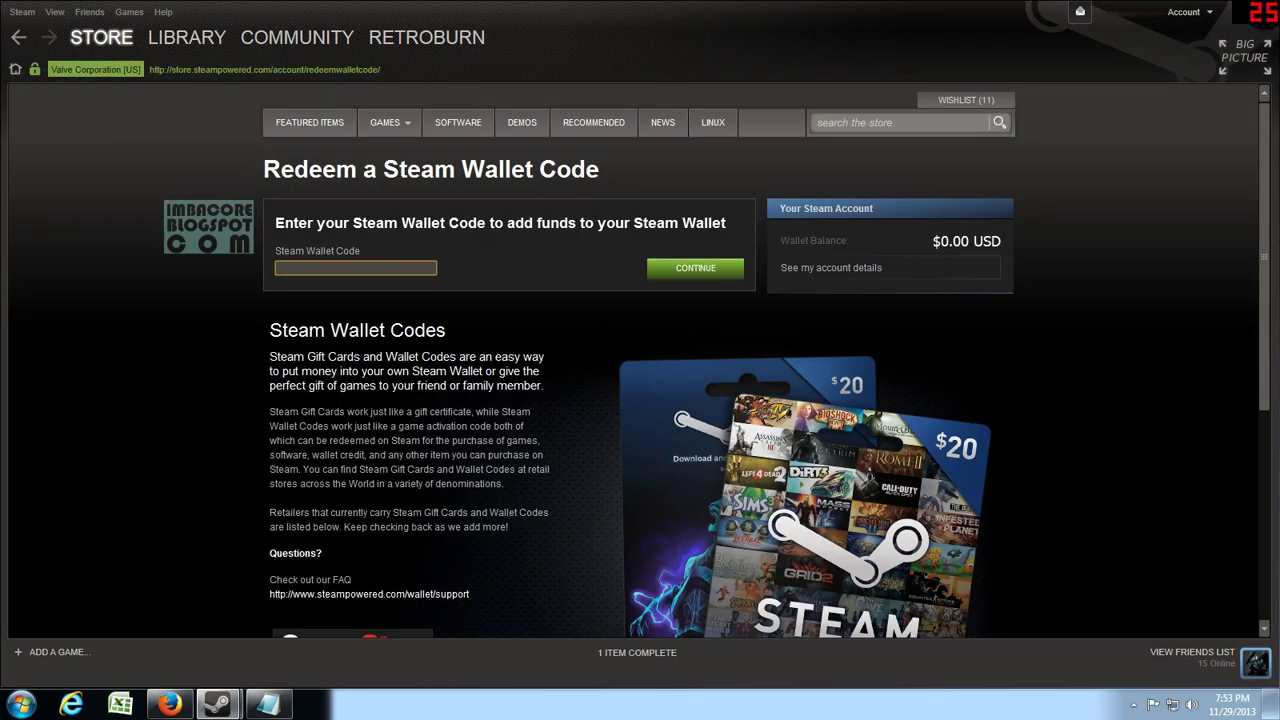
pyautogui.hotkey('ctrl', 'v')
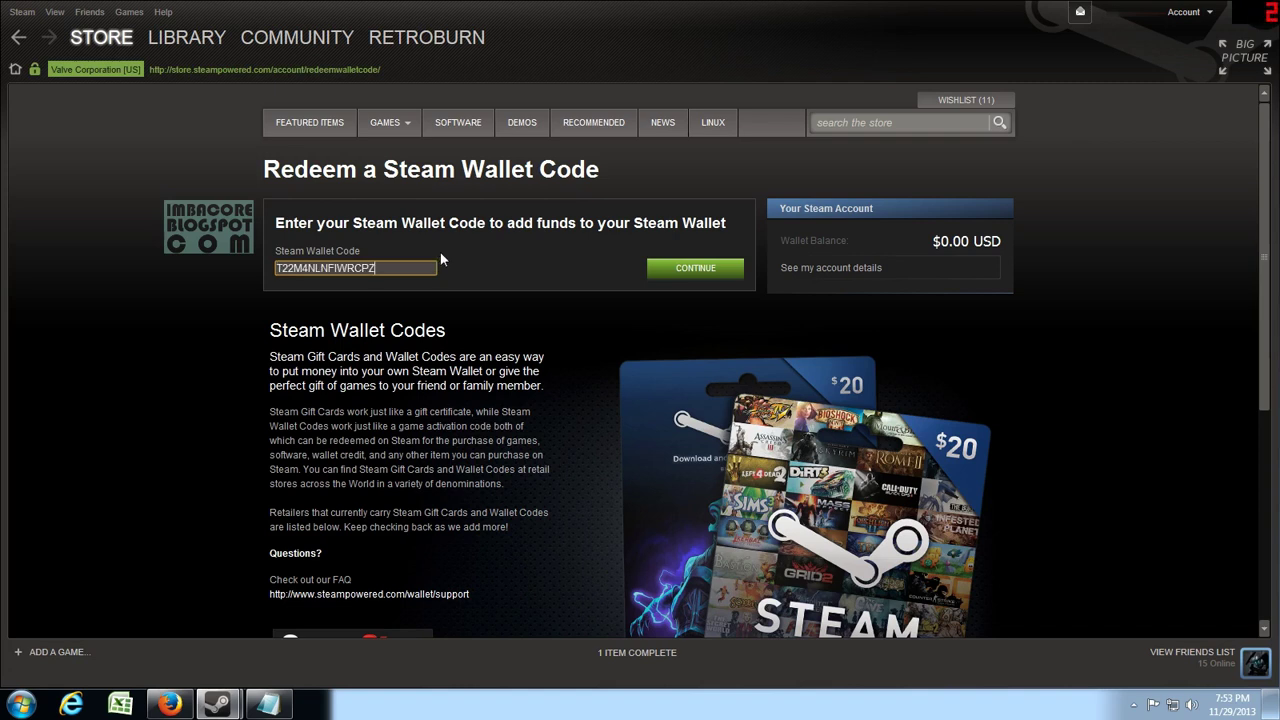
pyautogui.click(697, 270)
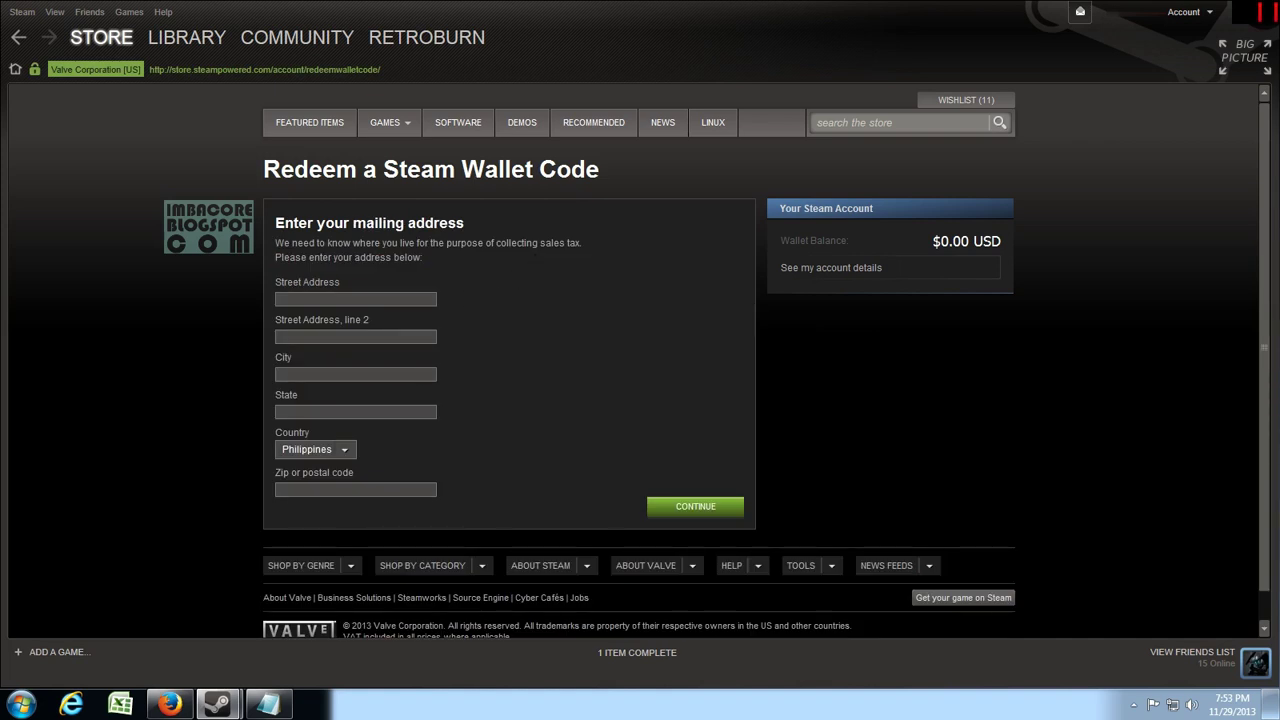
pyautogui.click(355, 299)
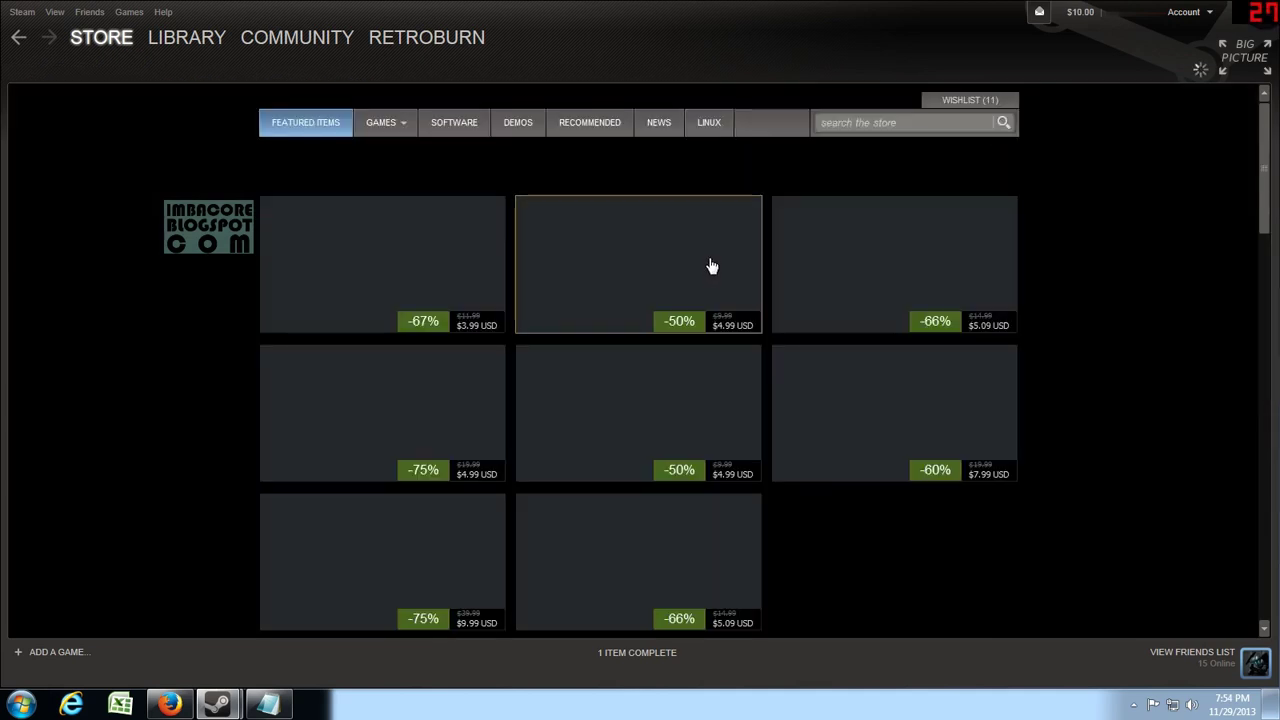
# Reopen the Redeem a Steam Wallet Code page and copy the second code from Notepad.
pyautogui.click(100, 14)
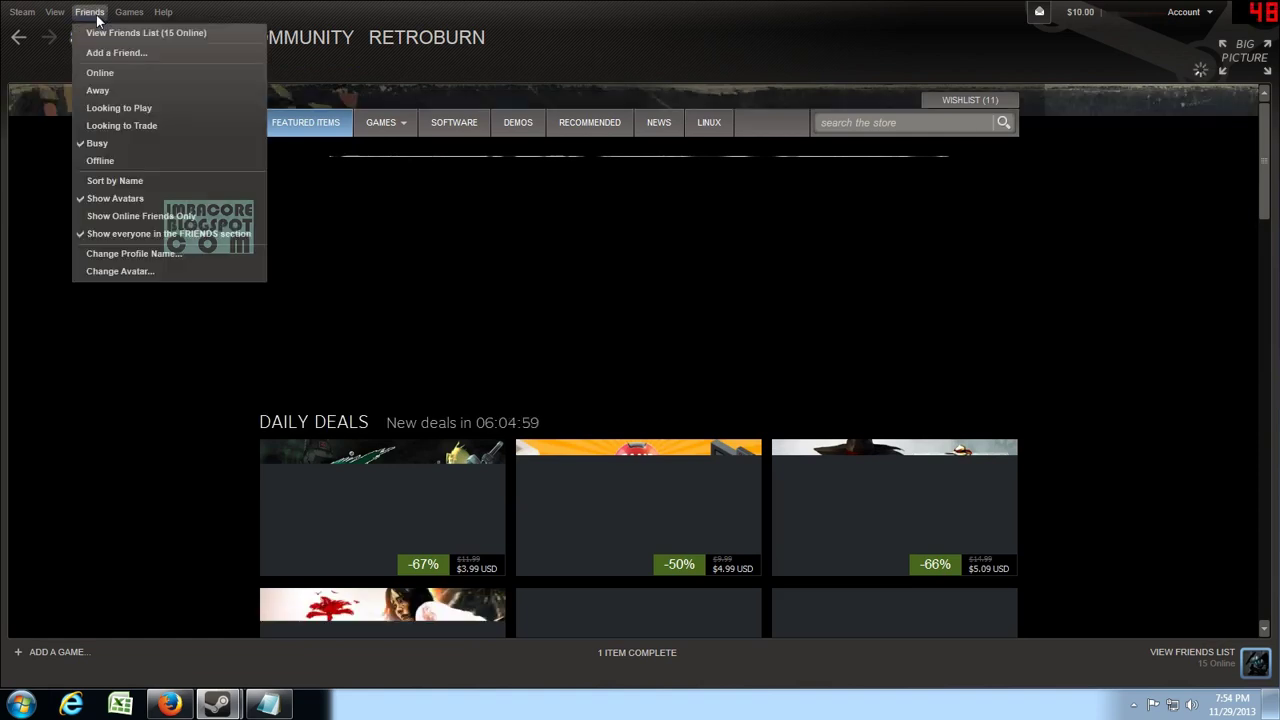
pyautogui.moveTo(125, 20)
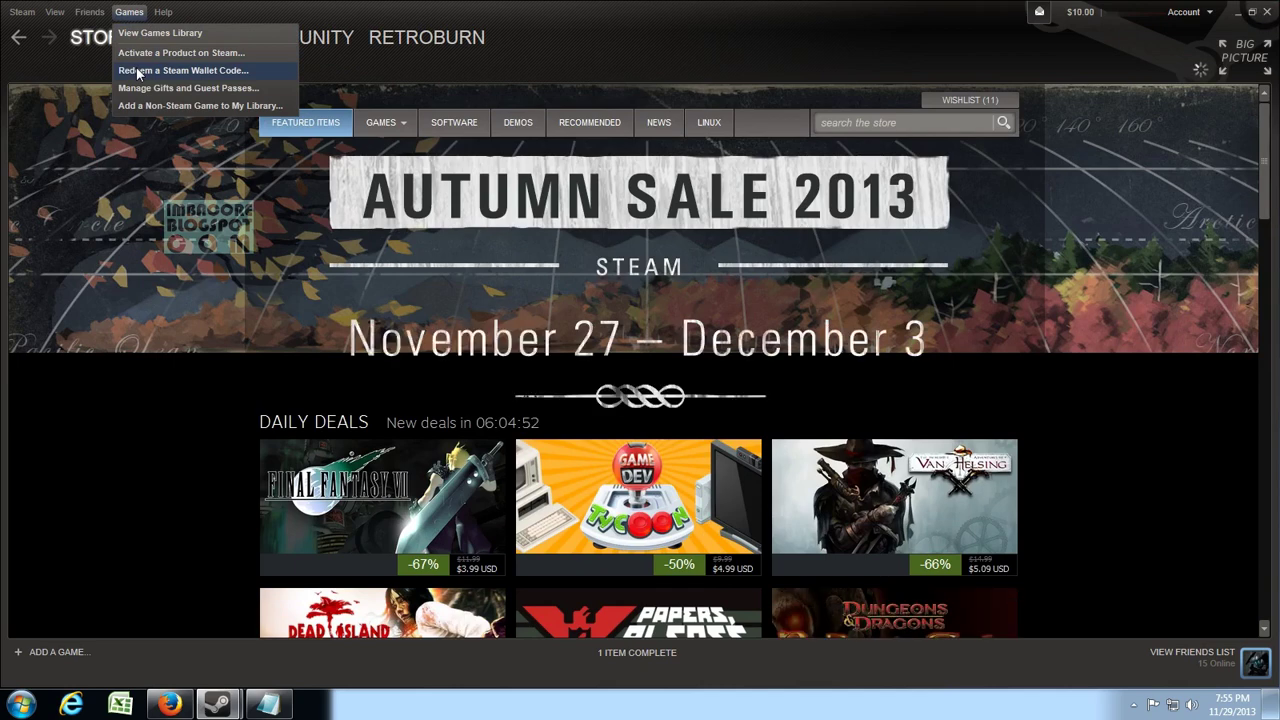
pyautogui.click(136, 67)
pyautogui.click(284, 706)
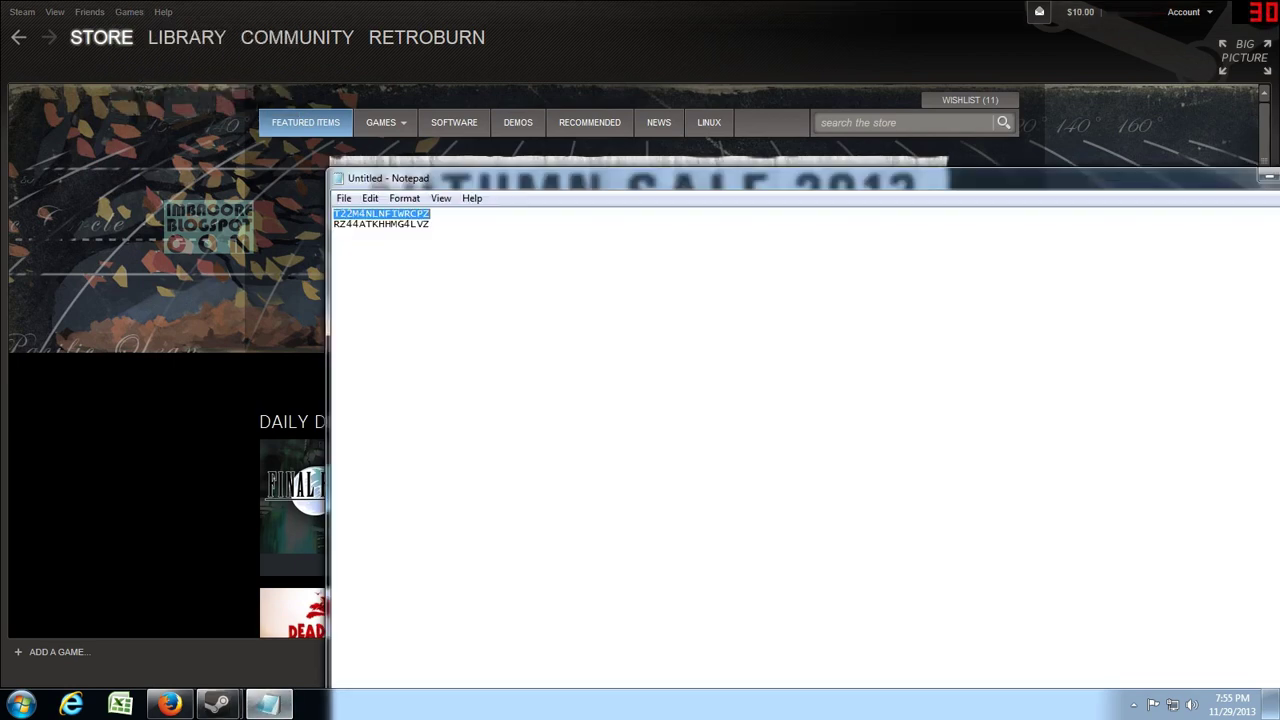
pyautogui.moveTo(431, 224); pyautogui.dragTo(322, 232)
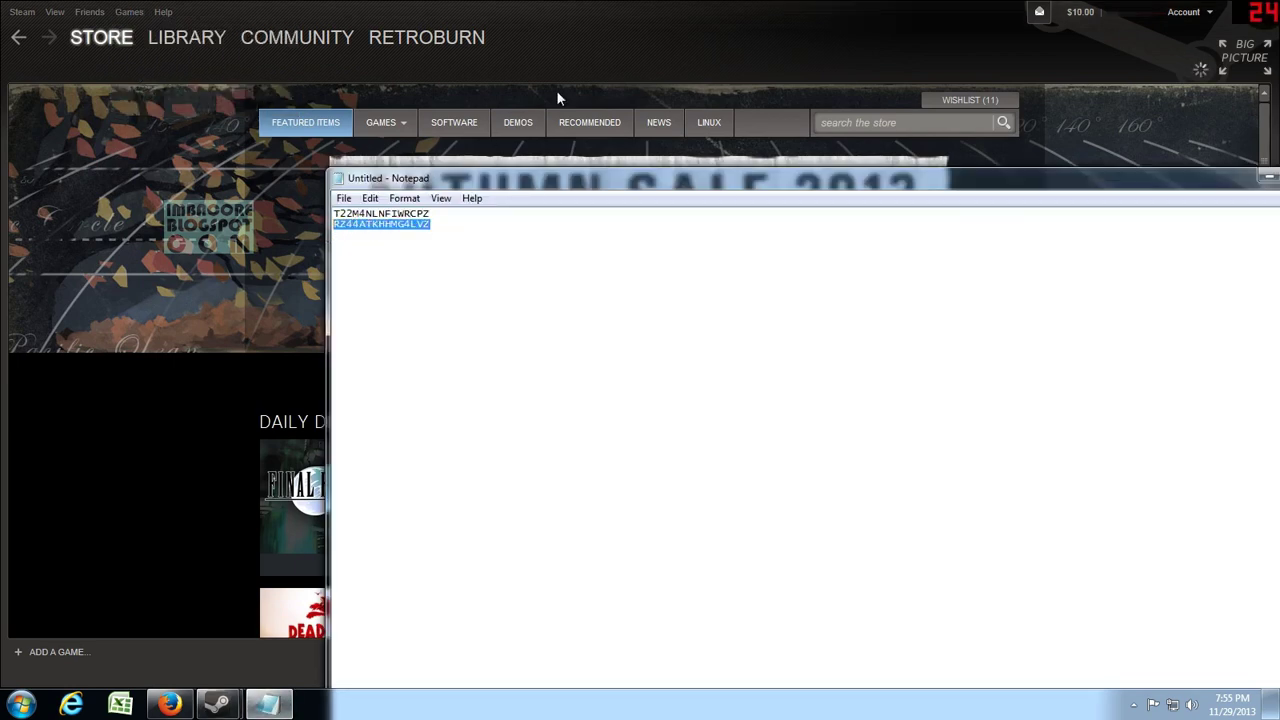
pyautogui.click(594, 63)
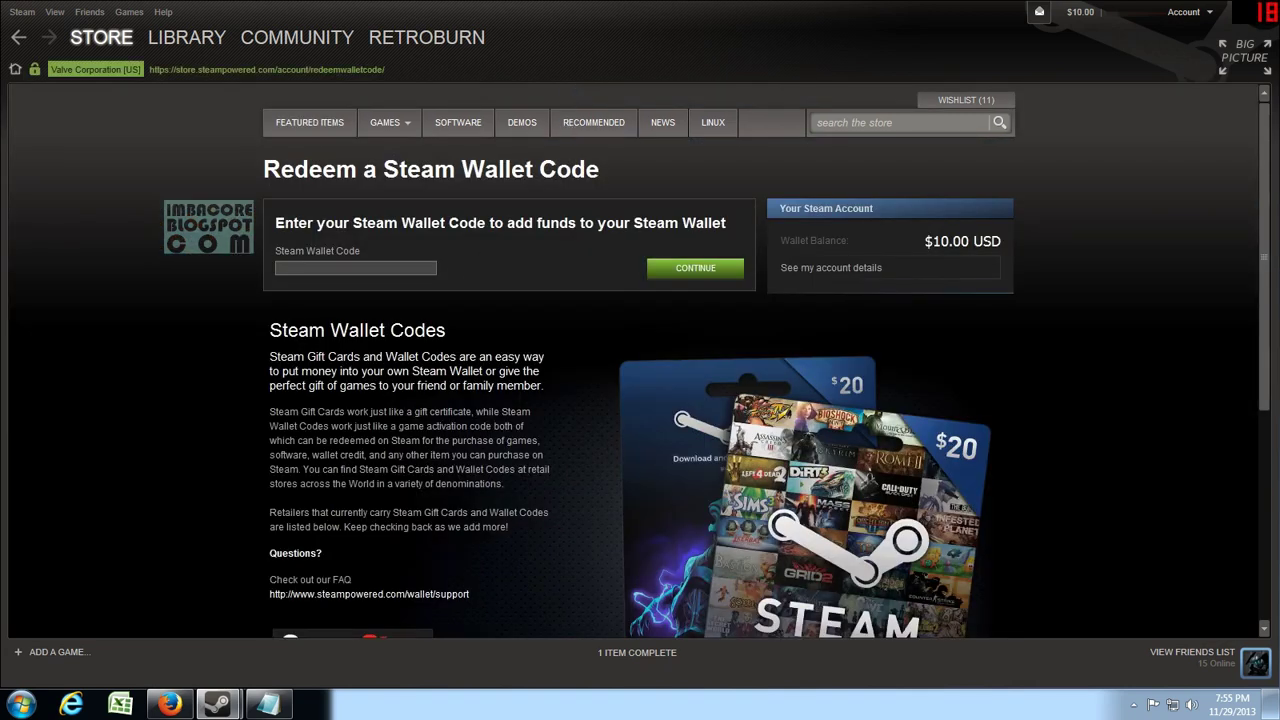
# Redeem the second wallet code, retyping it by hand after the pasted one was rejected.
pyautogui.click(355, 268)
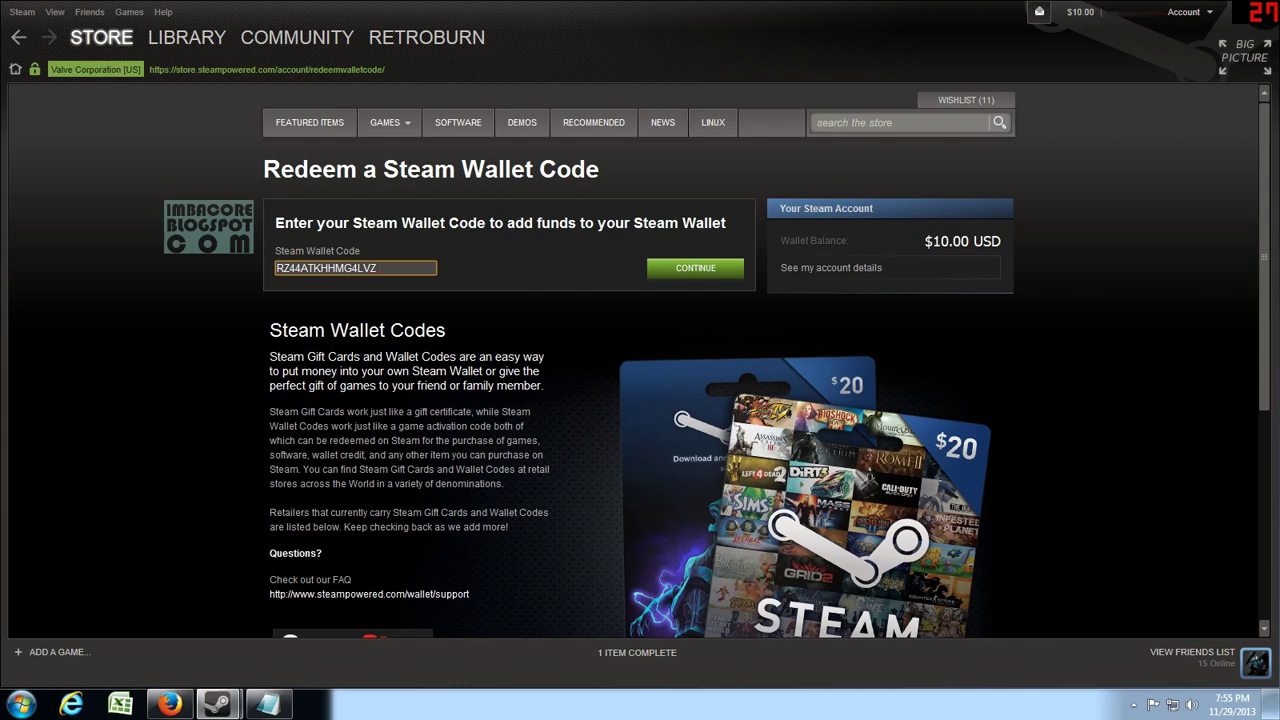
pyautogui.click(688, 276)
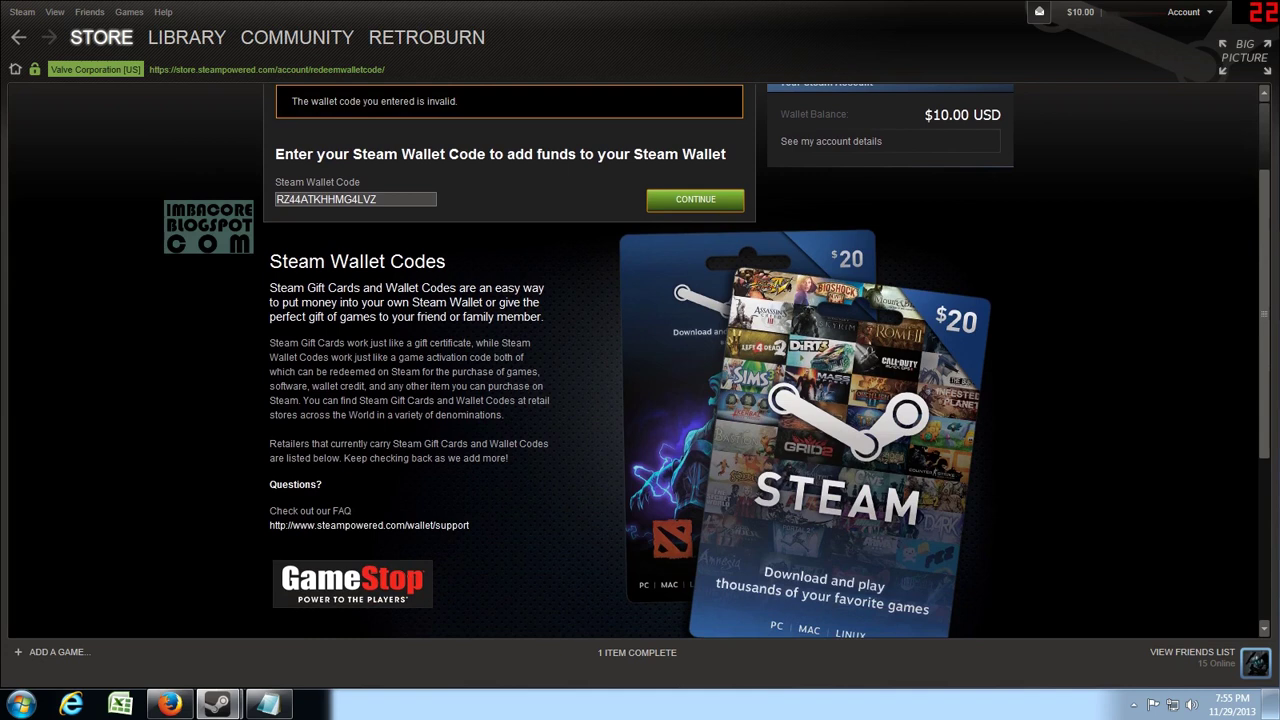
pyautogui.hotkey('shift', 'Tab')
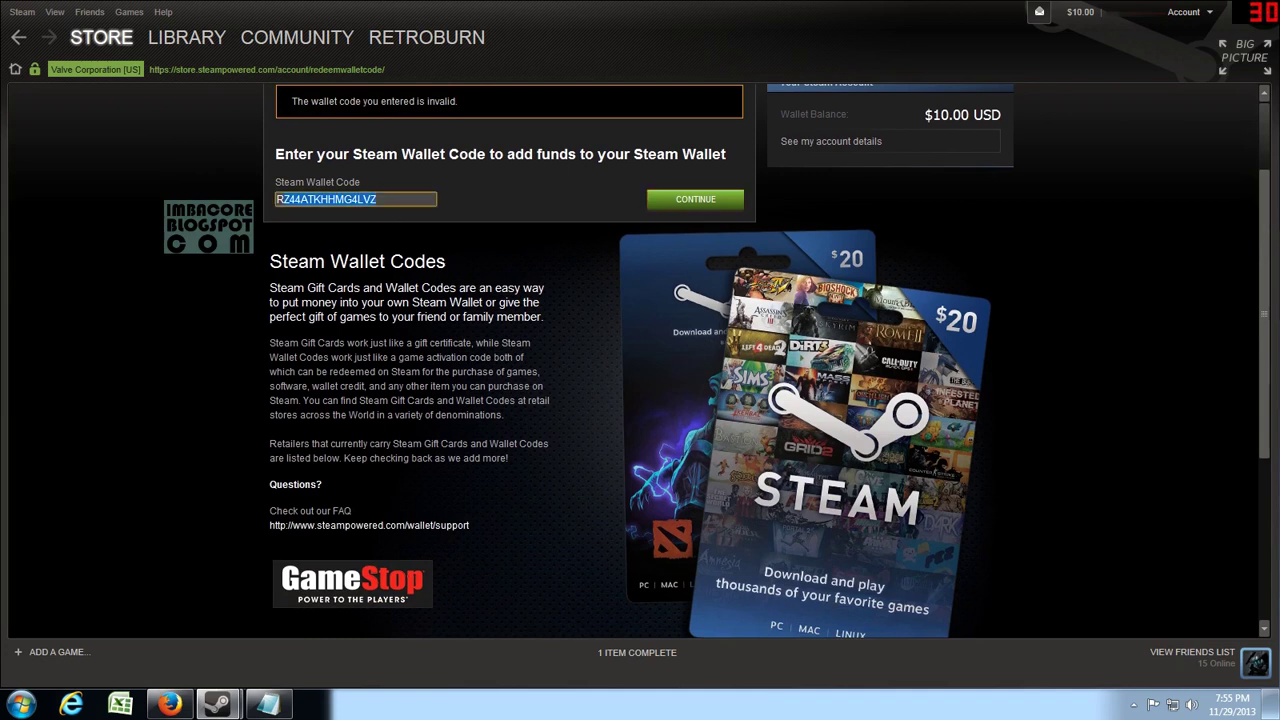
pyautogui.press('BackSpace')
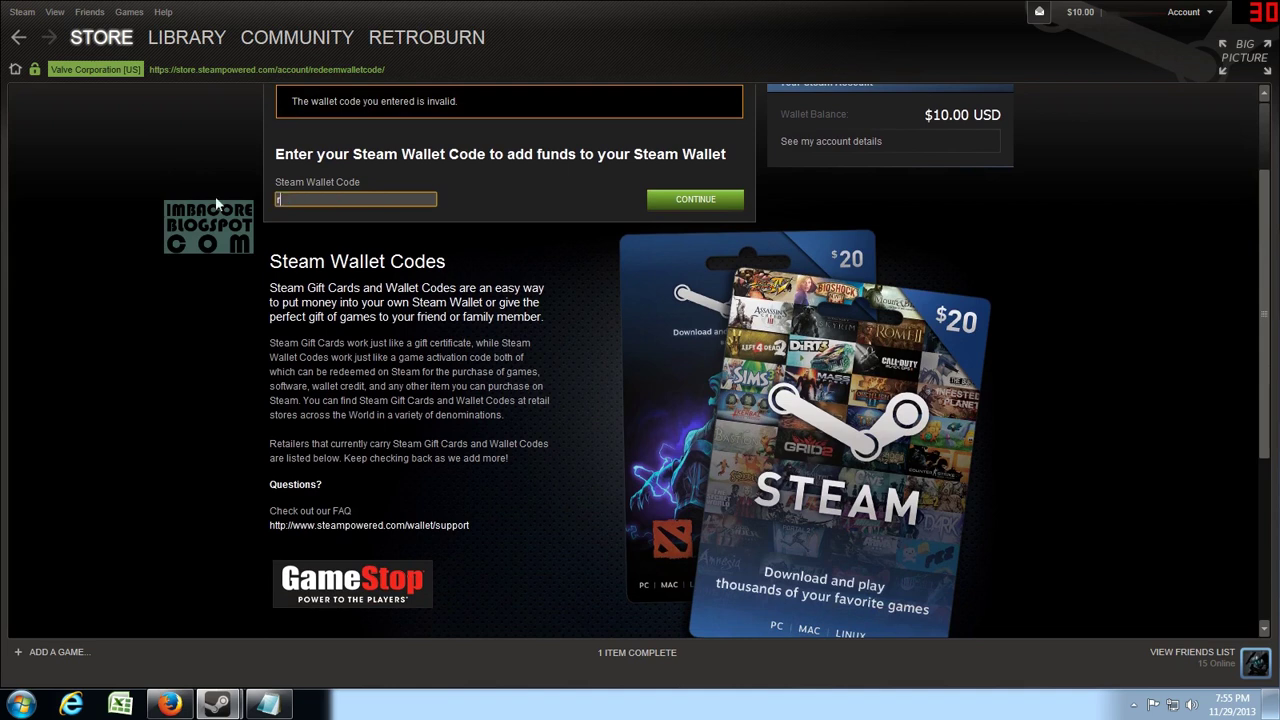
pyautogui.click(713, 205)
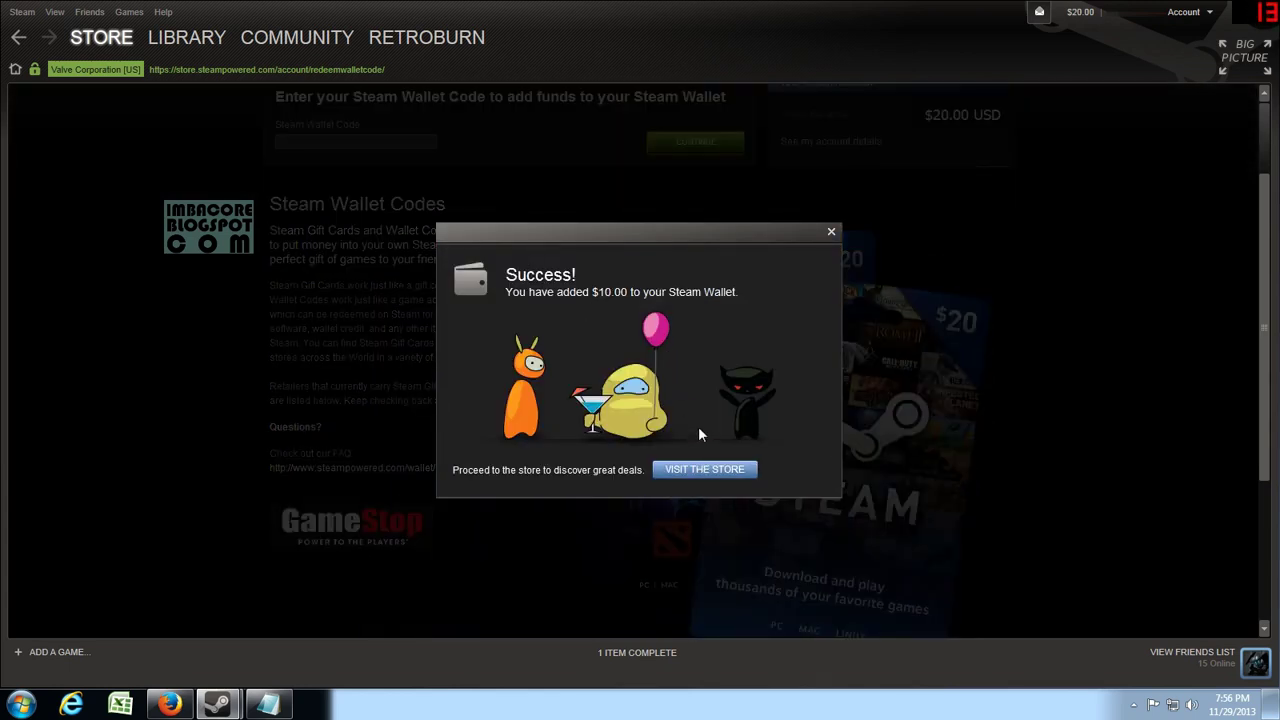
# Go to the Steam store, search 'Dead Island', and open its game page.
pyautogui.click(699, 472)
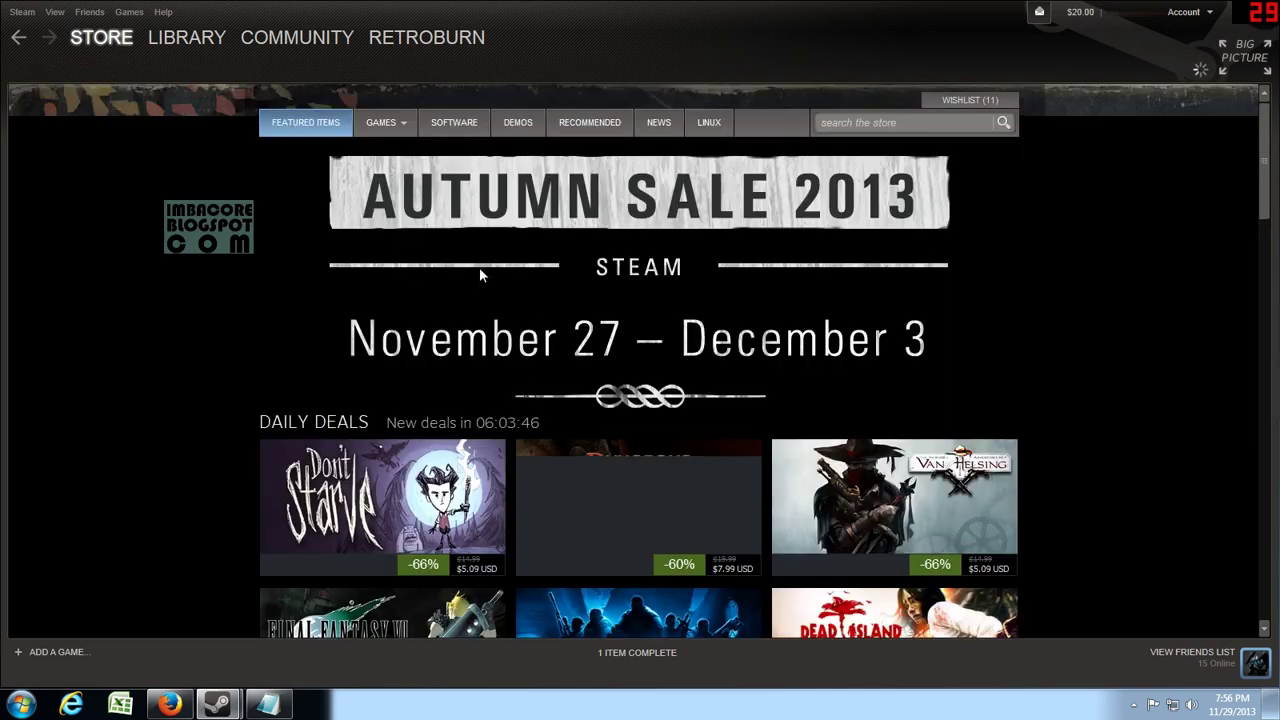
pyautogui.scroll(-1, 396, 244)
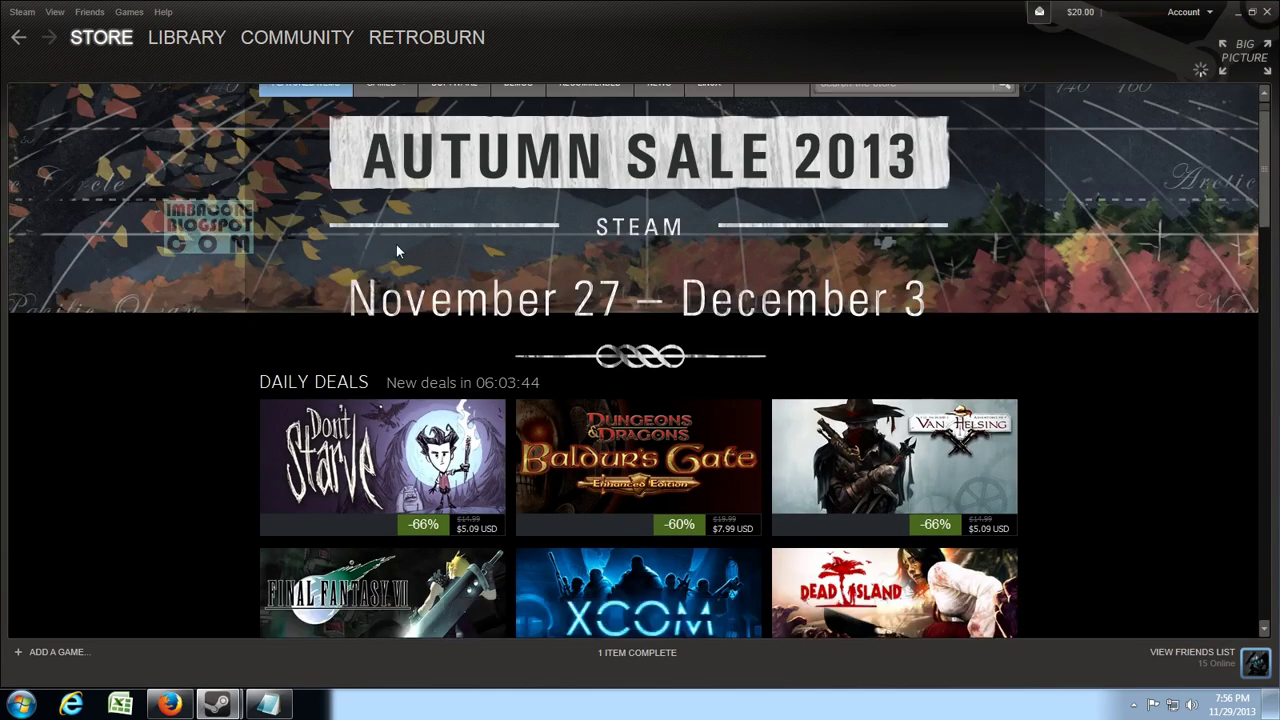
pyautogui.scroll(1, 396, 244)
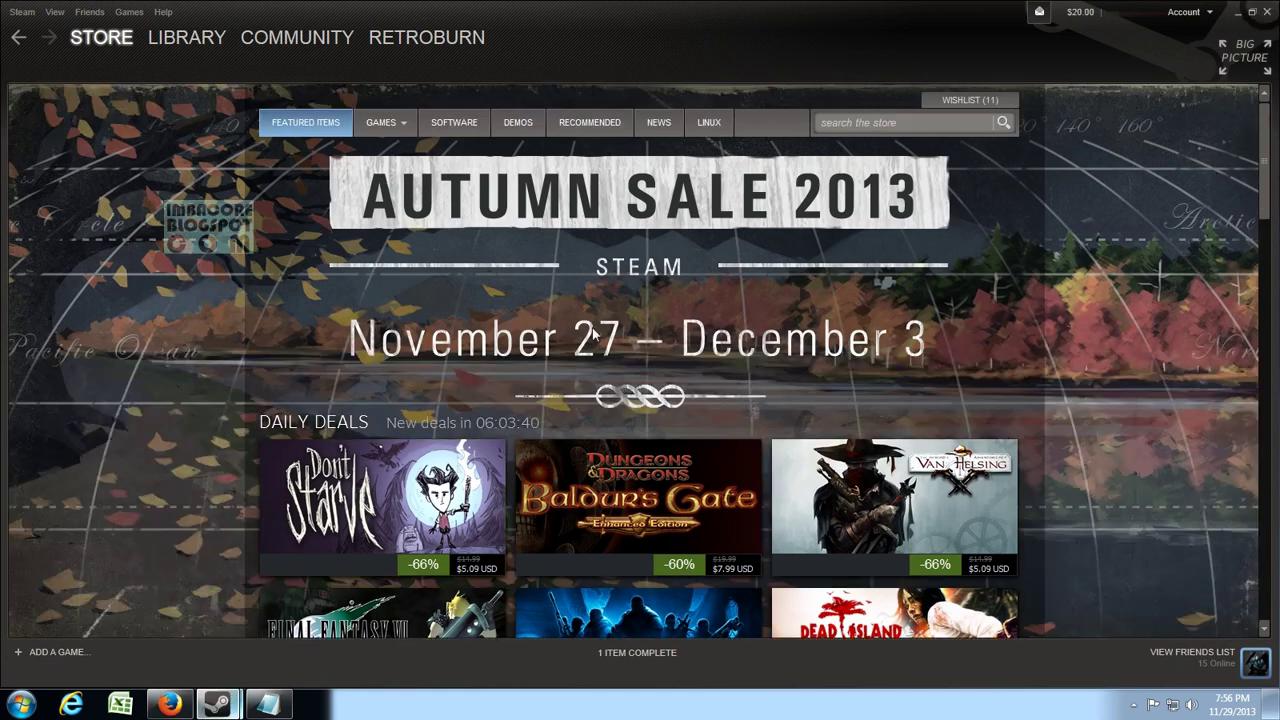
pyautogui.click(868, 122)
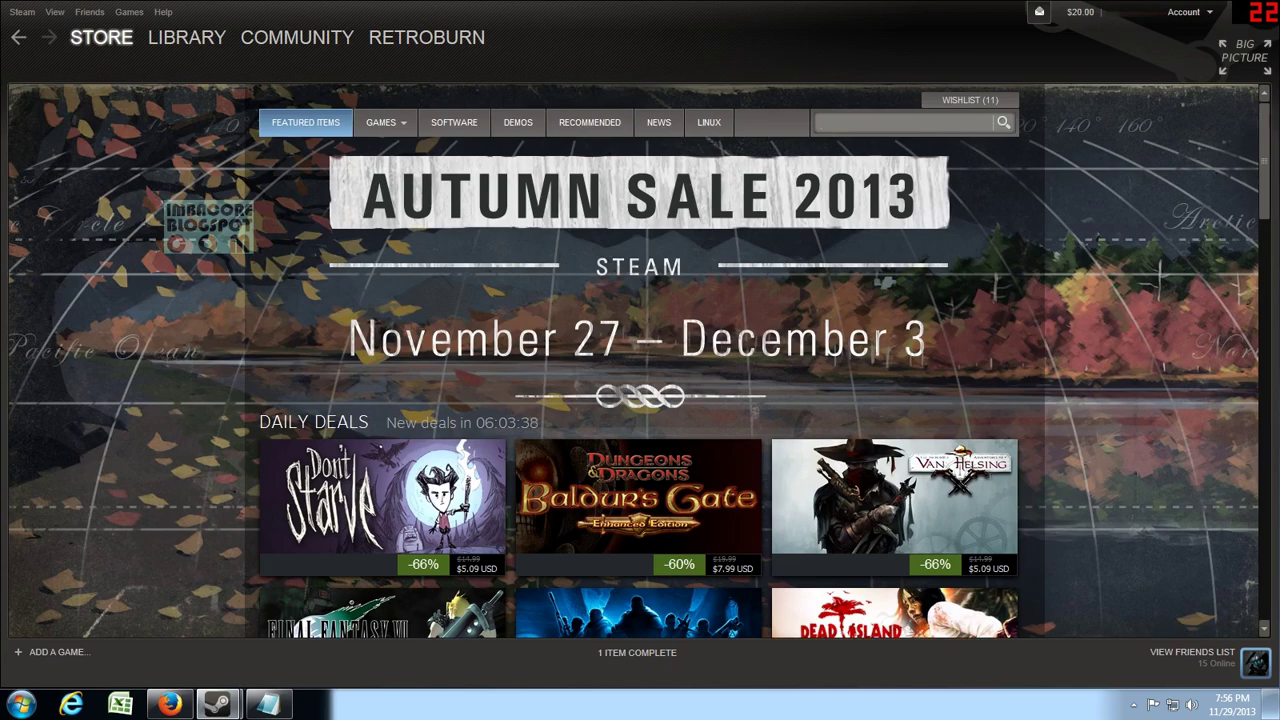
pyautogui.write('DEA')
pyautogui.write('ead')
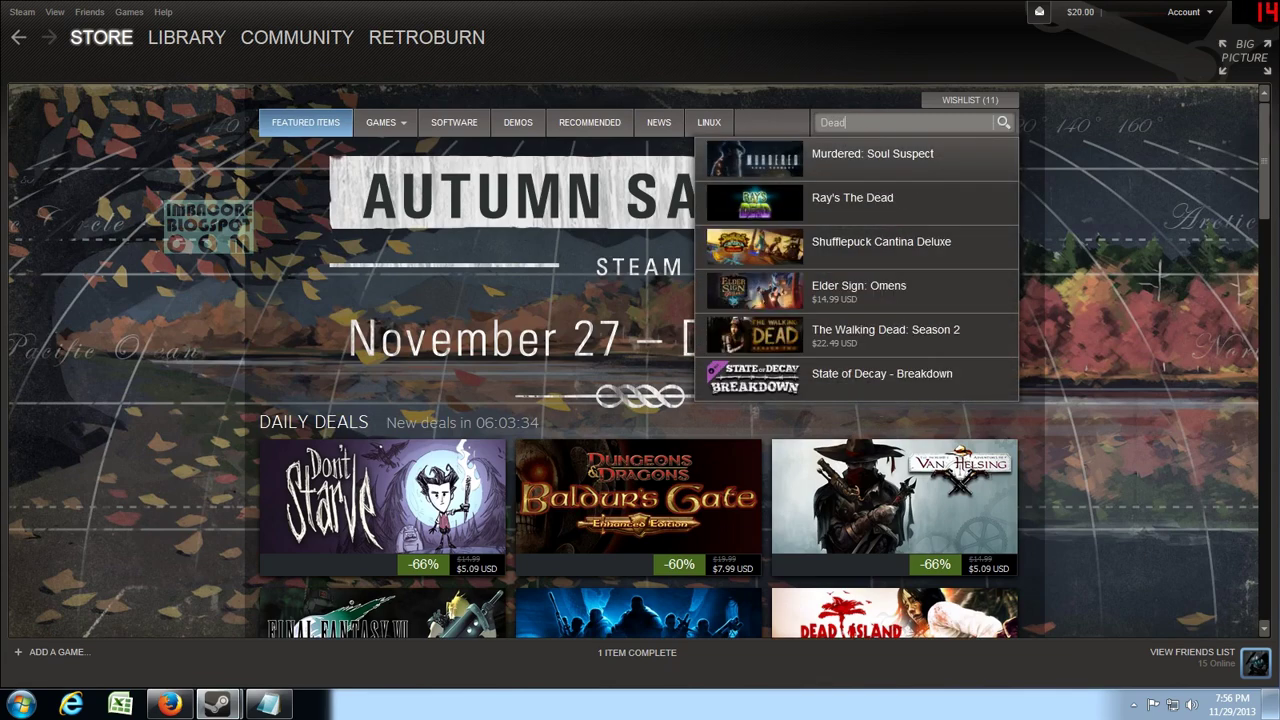
pyautogui.write(' isla')
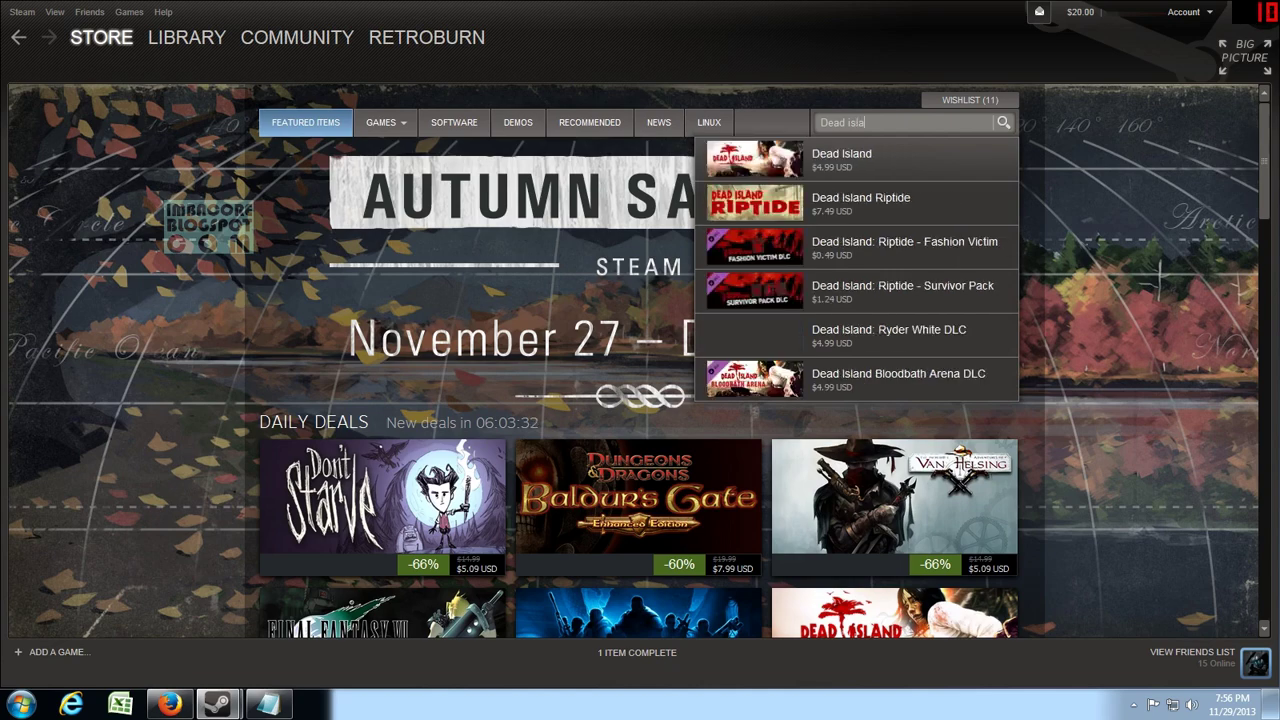
pyautogui.click(792, 163)
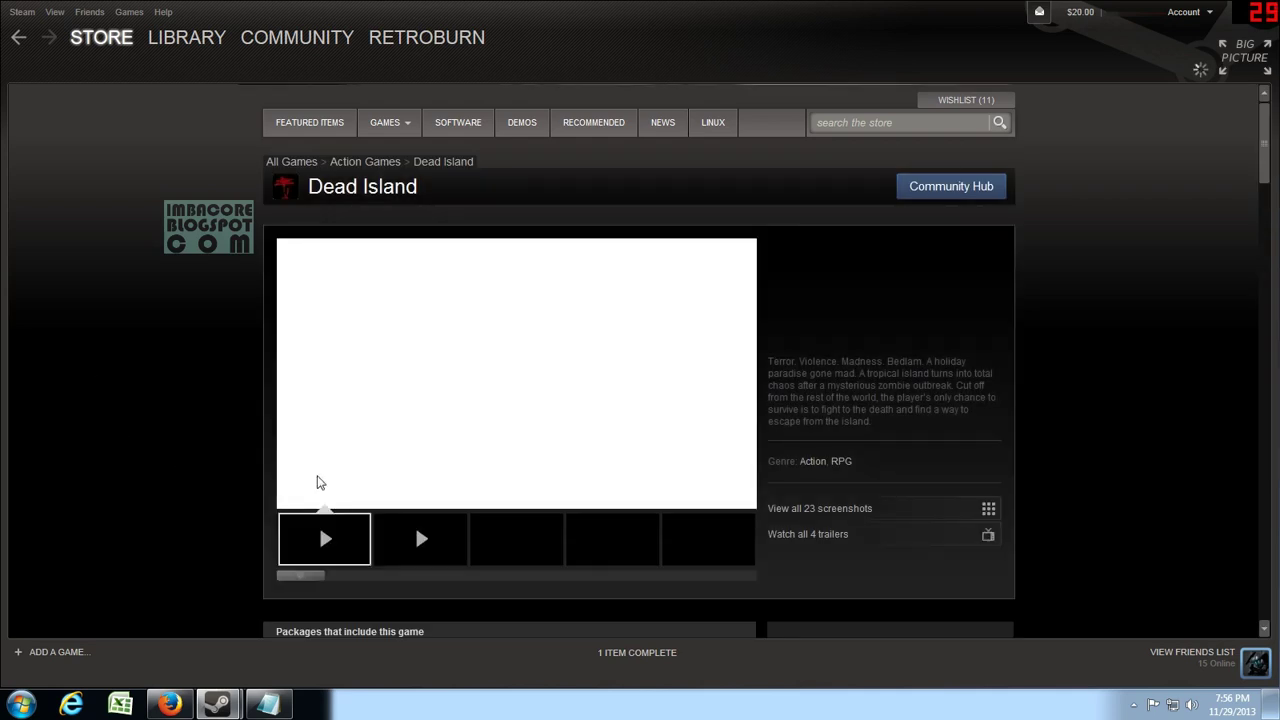
# Preview a Dead Island screenshot and scroll the page toward the Game of the Year Edition package.
pyautogui.click(503, 540)
pyautogui.scroll(-3, 140, 464)
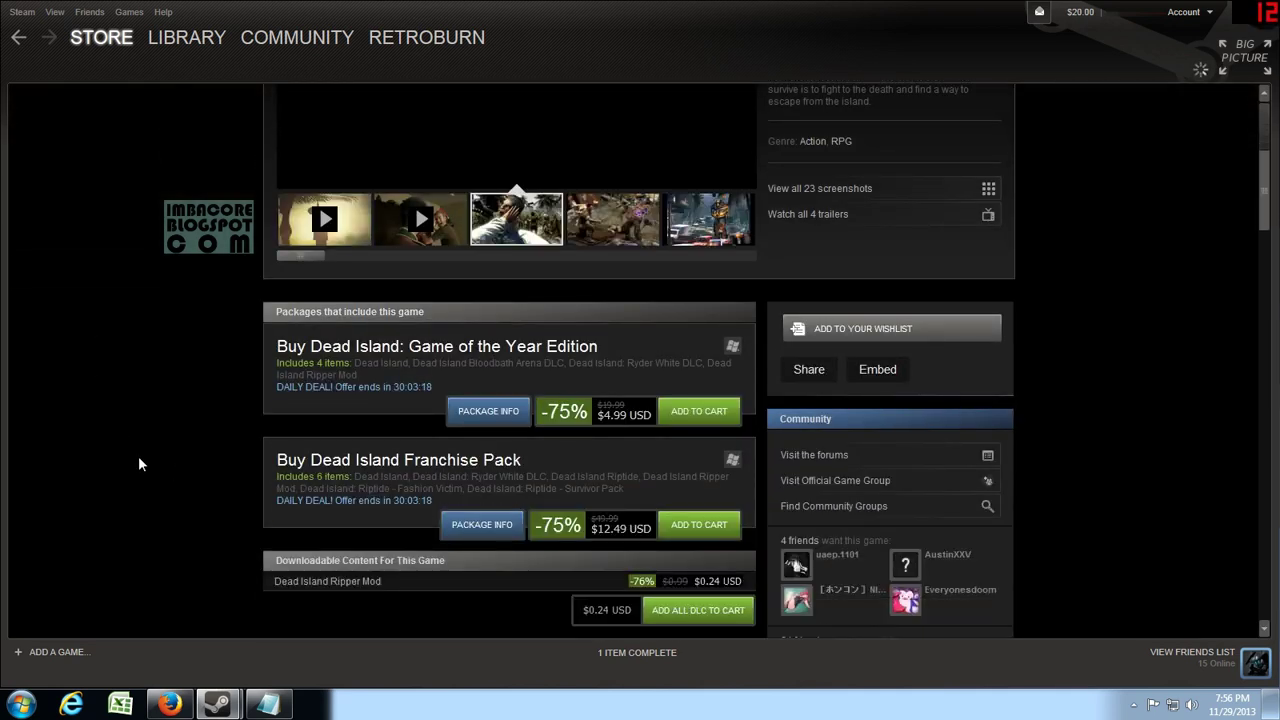
pyautogui.scroll(2, 139, 464)
pyautogui.scroll(-2, 139, 464)
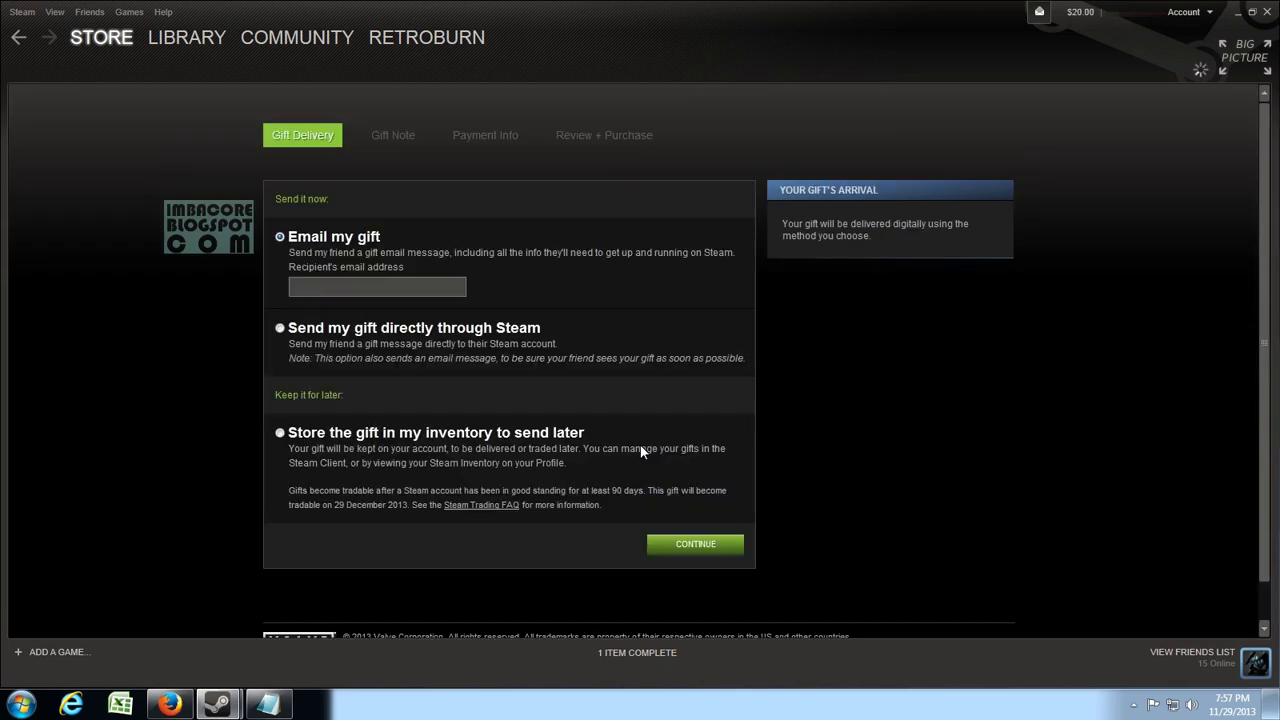
# Choose 'Send my gift directly through Steam' and select a friend from the list as recipient.
pyautogui.click(280, 330)
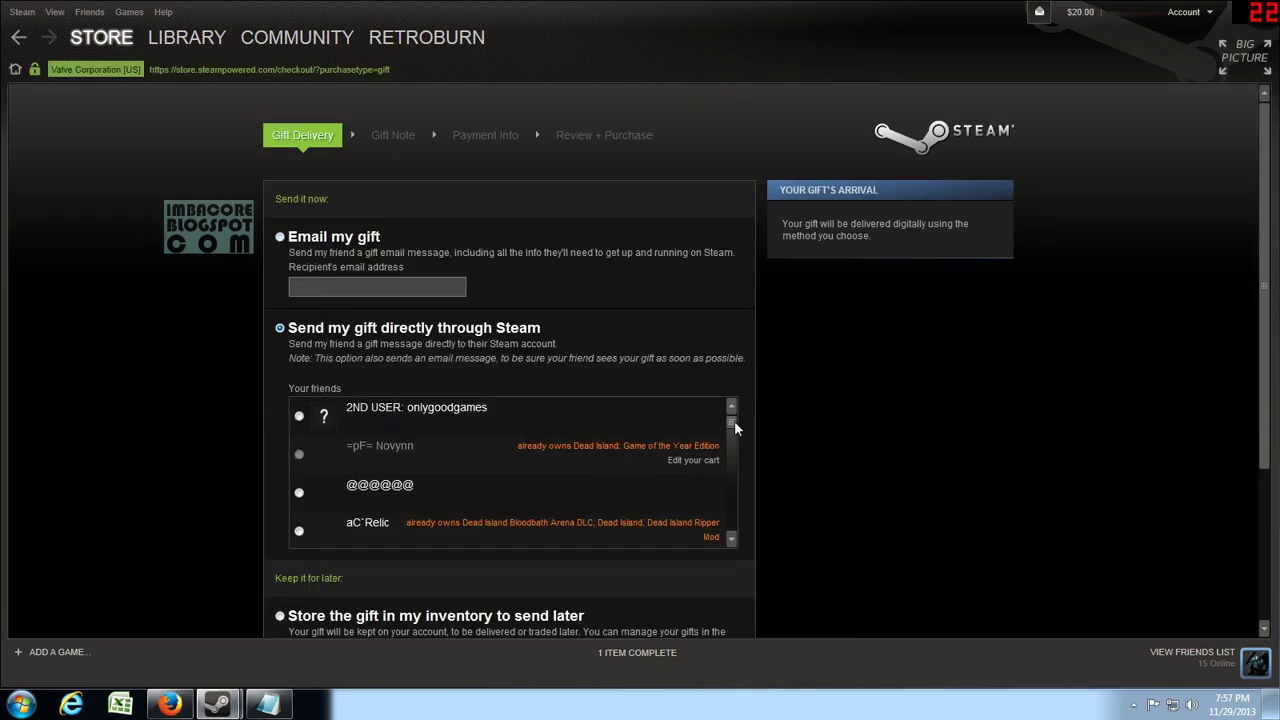
pyautogui.moveTo(732, 424); pyautogui.dragTo(730, 505)
pyautogui.click(300, 492)
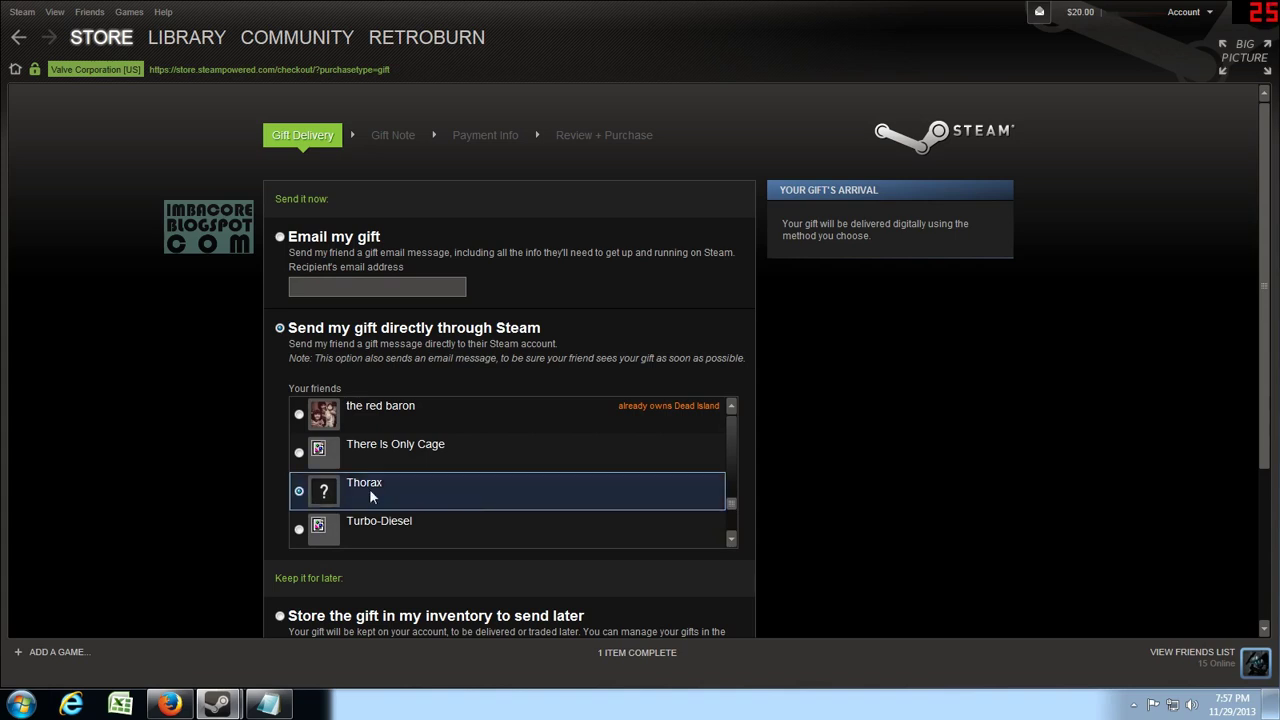
pyautogui.moveTo(732, 504); pyautogui.dragTo(737, 482)
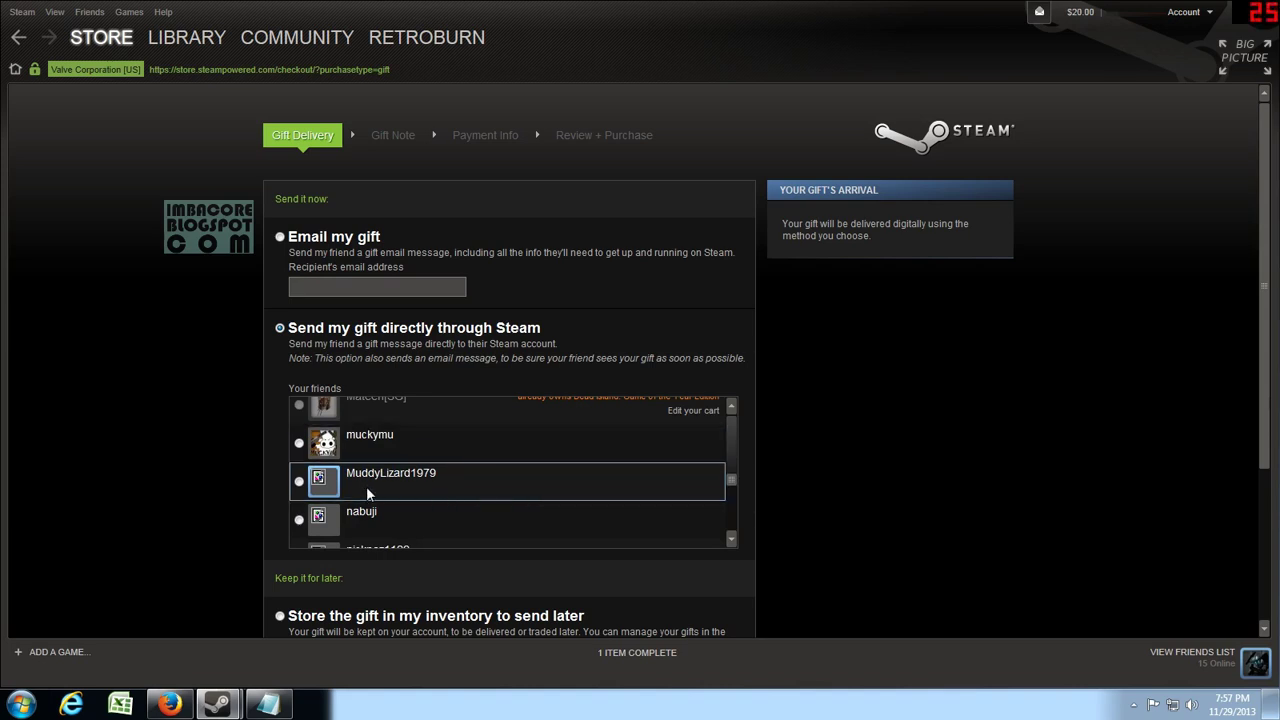
pyautogui.click(300, 484)
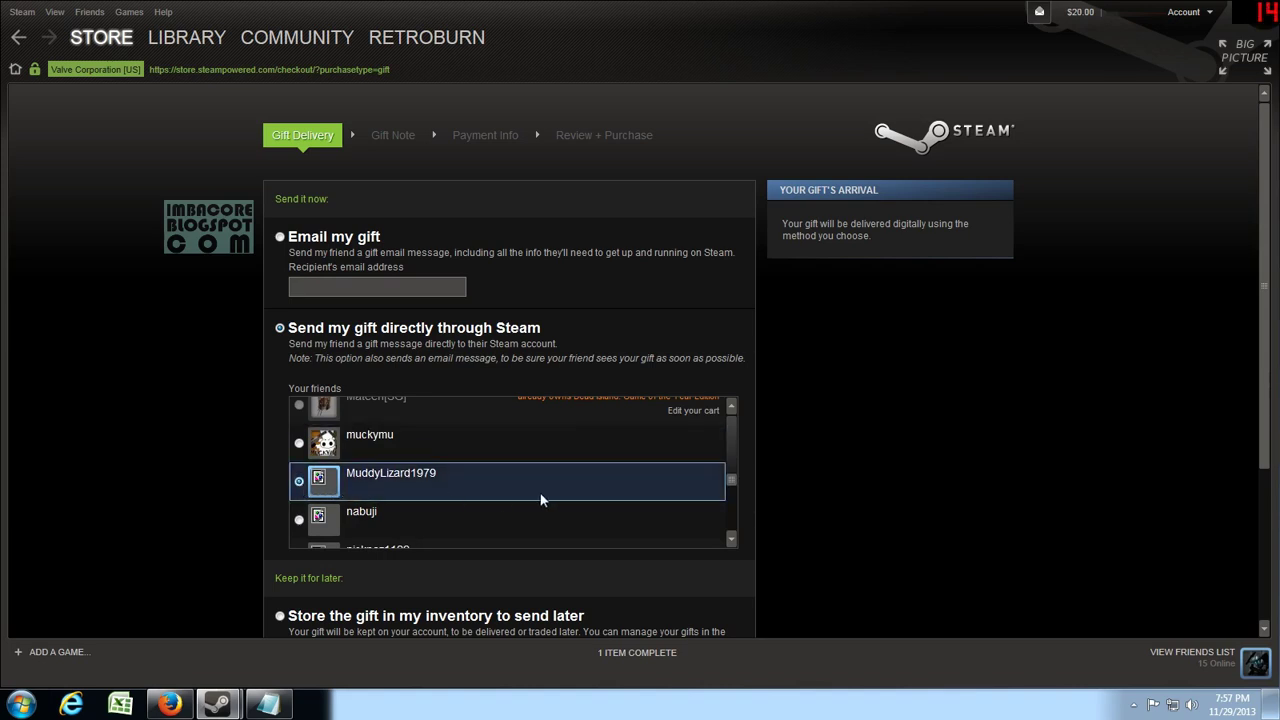
pyautogui.moveTo(733, 479); pyautogui.dragTo(733, 506)
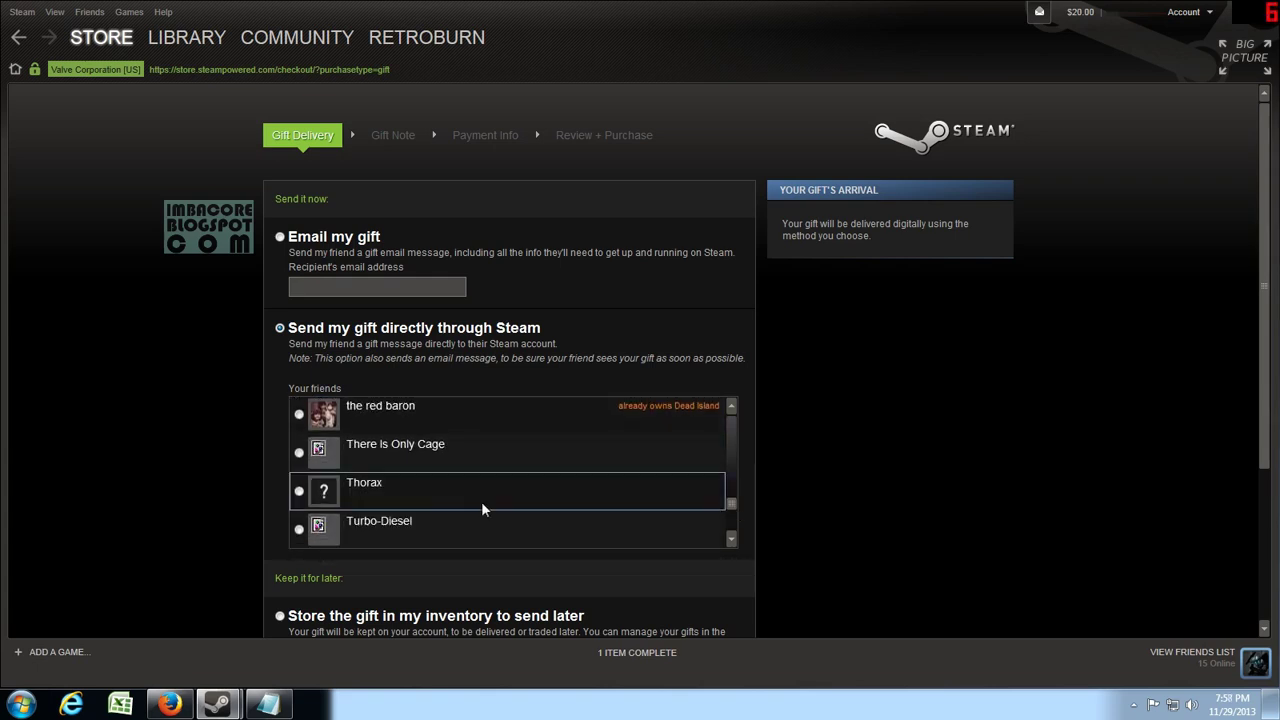
pyautogui.click(299, 492)
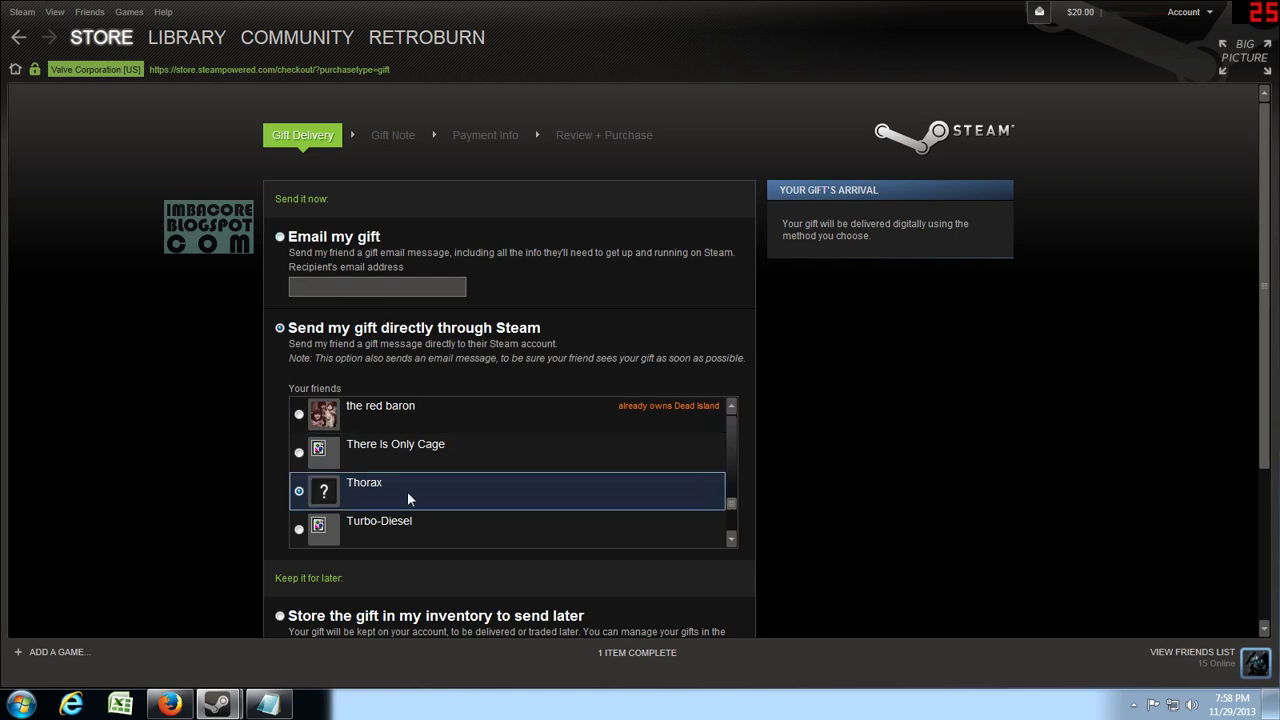
pyautogui.moveTo(734, 509); pyautogui.dragTo(734, 480)
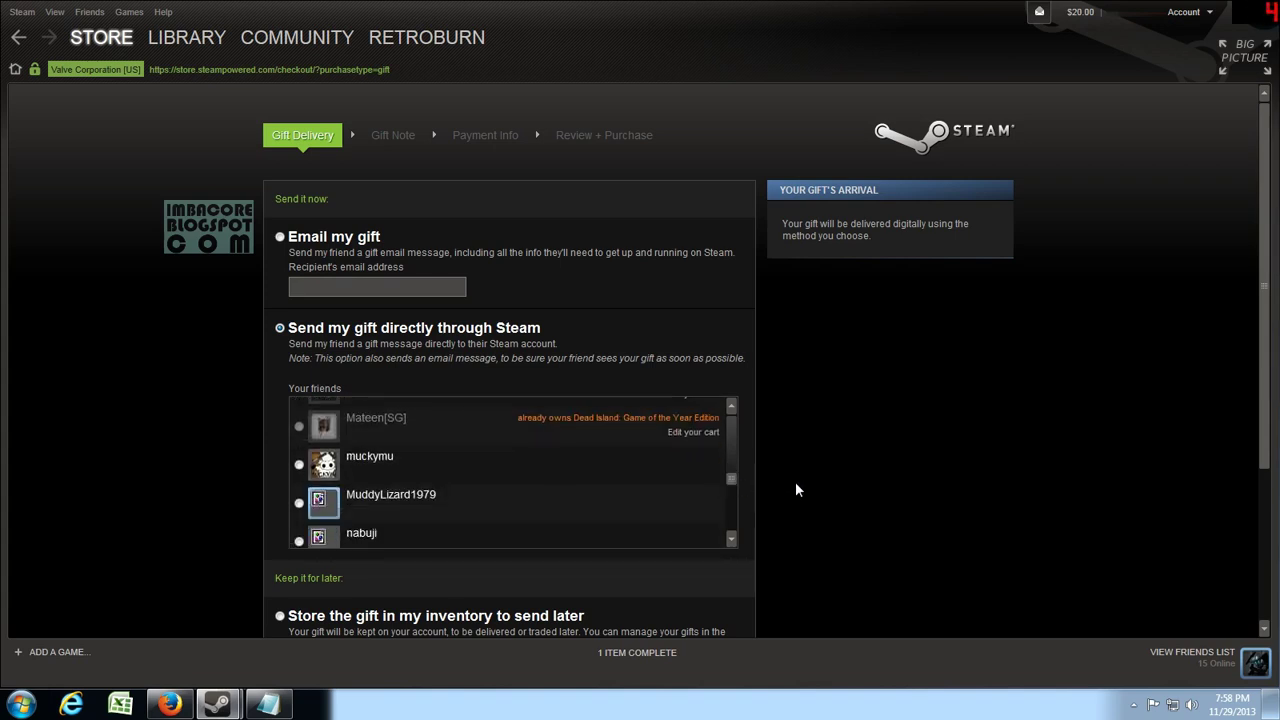
pyautogui.scroll(-3, 795, 481)
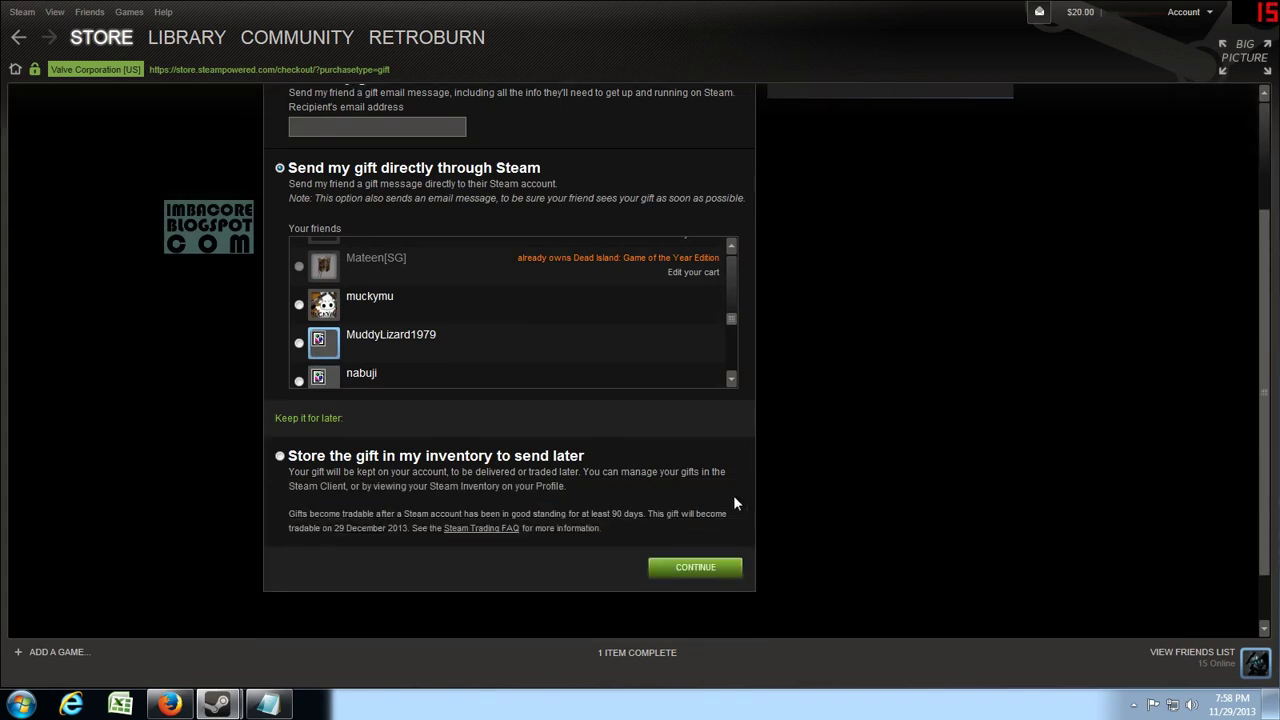
# Write the gift note: recipient's first name, 'Advanced Xmas greetings!! Enjoy! Now we have a 4-man team! :D', and a signature.
pyautogui.click(697, 566)
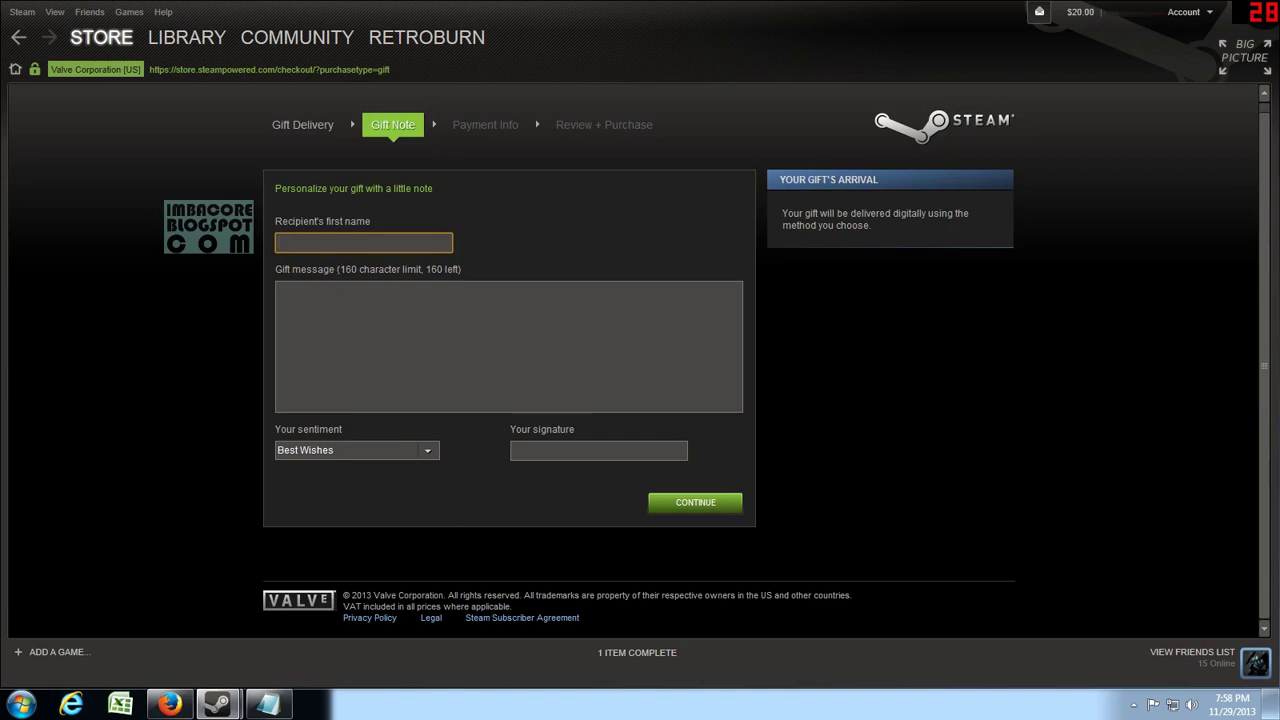
pyautogui.write('Rax')
pyautogui.click(280, 292)
pyautogui.write('Advanced Xmas ')
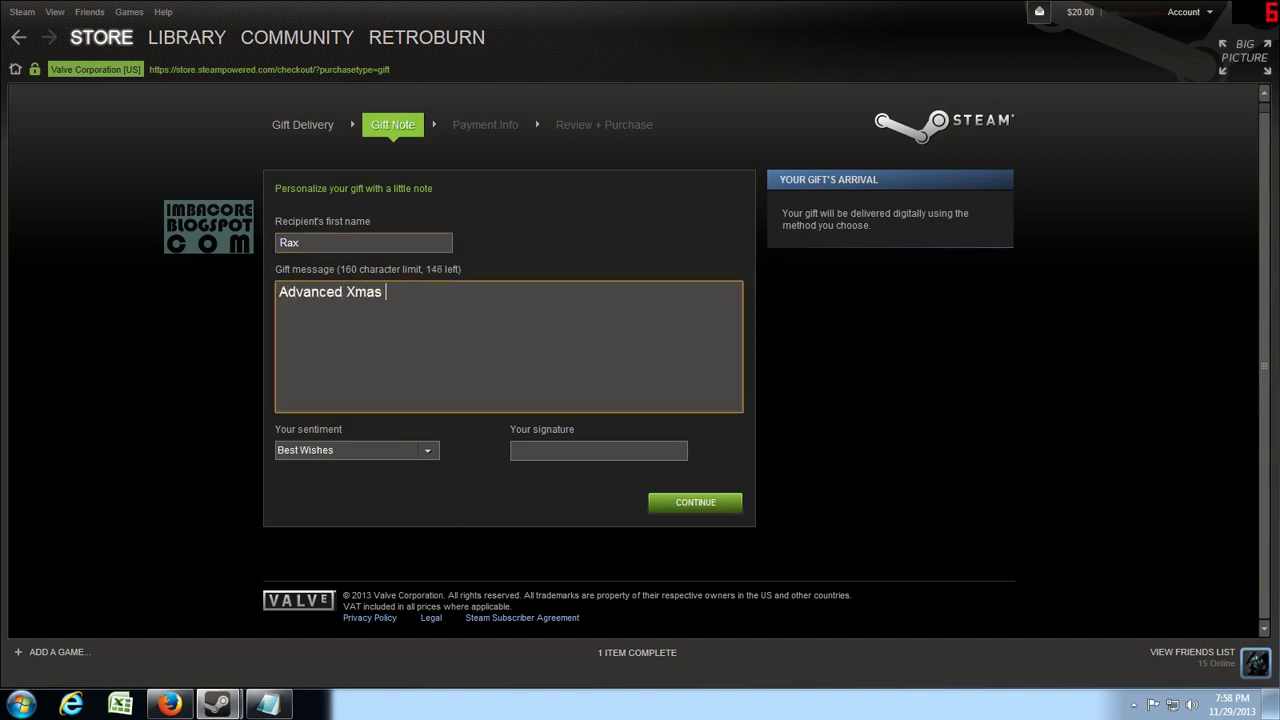
pyautogui.write('greetings!! ')
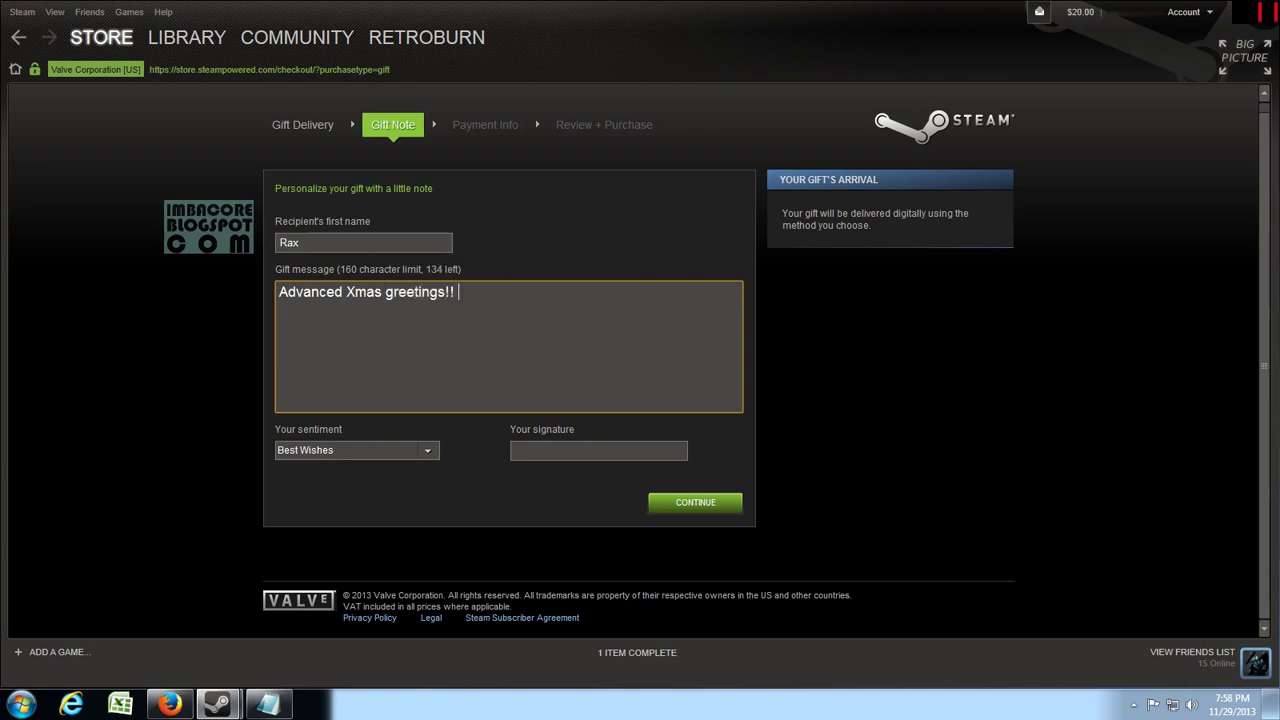
pyautogui.write('Enjoy! Now we have a 4-man team! :D')
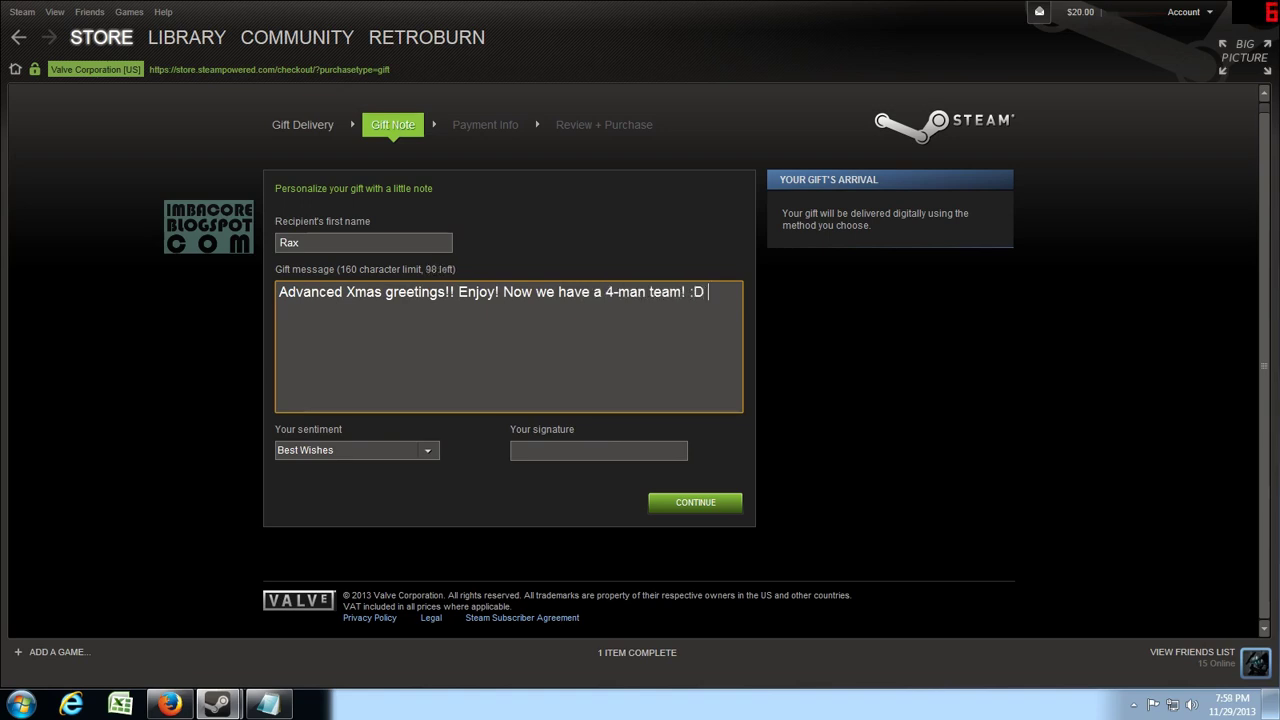
pyautogui.click(598, 450)
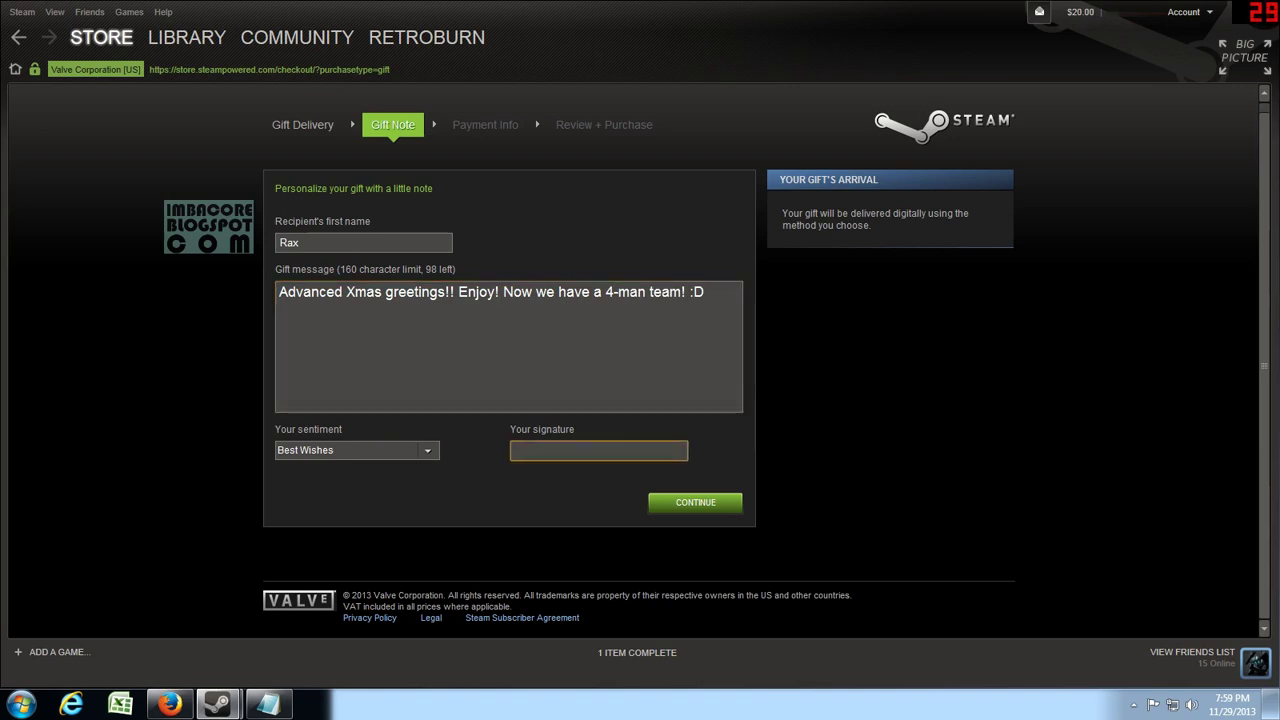
pyautogui.write('Retroburn')
pyautogui.click(718, 506)
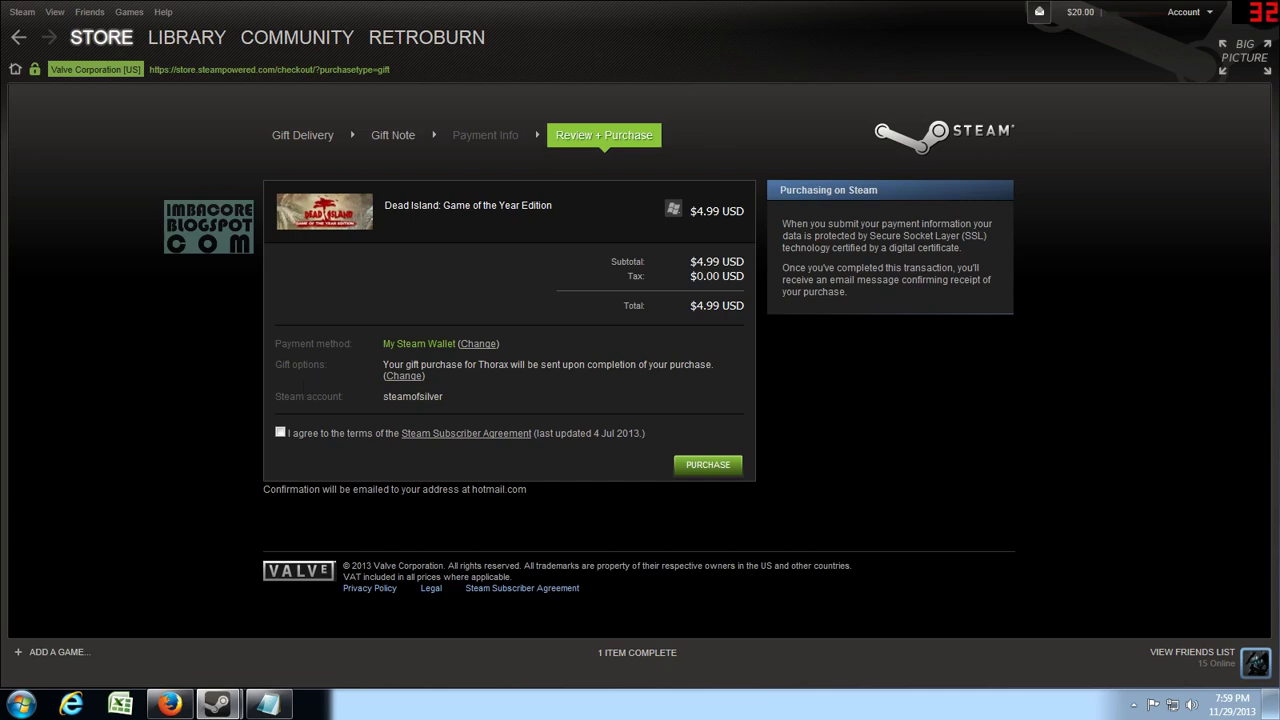
# Accept the Steam Subscriber Agreement and buy the $4.99 gift with wallet funds.
pyautogui.click(280, 434)
pyautogui.click(694, 467)
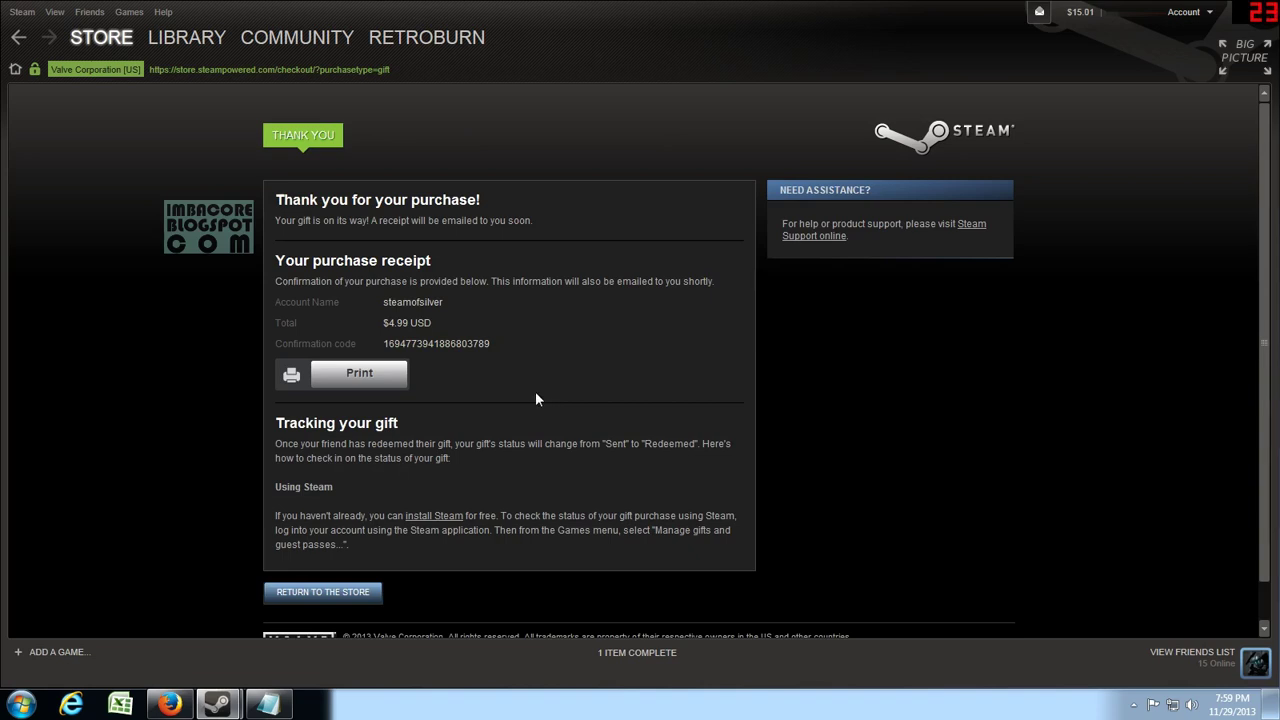
# Scroll down the Thank You receipt and return to the Autumn Sale 2013 store front.
pyautogui.scroll(-1, 535, 398)
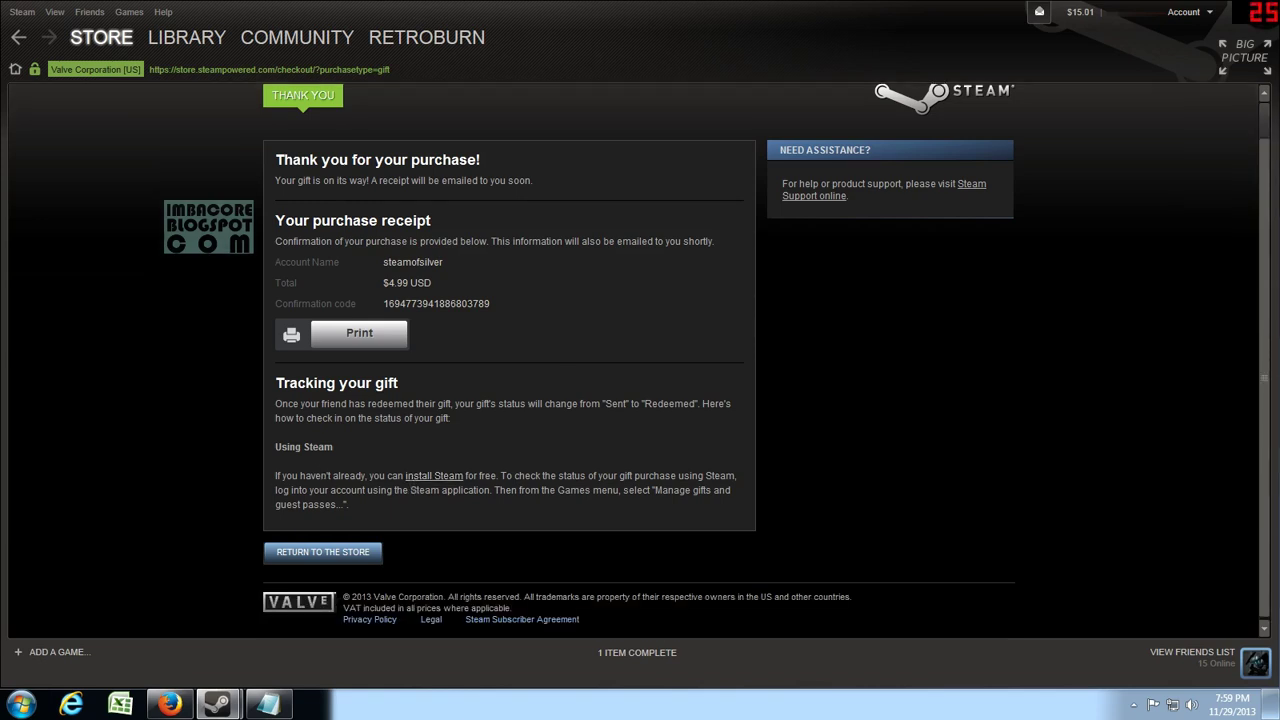
pyautogui.moveTo(363, 425); pyautogui.dragTo(420, 432)
pyautogui.click(319, 452)
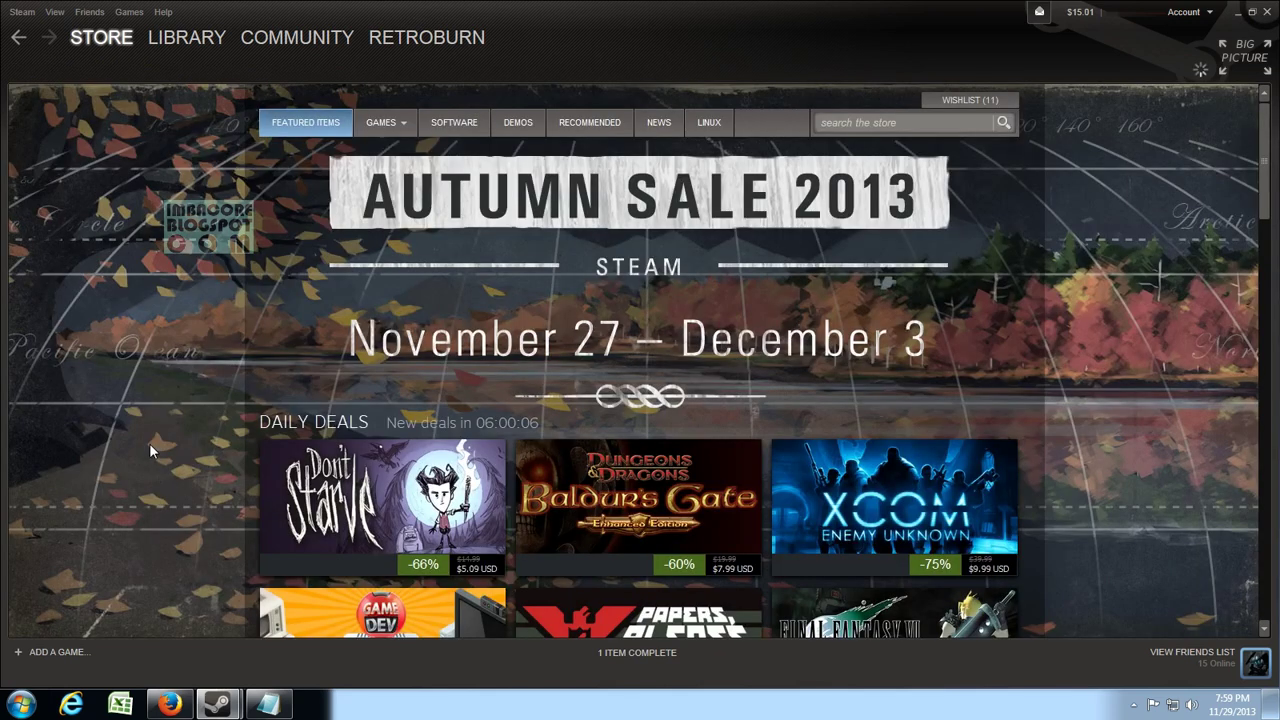
# Search the store for 'dead' and highlight the first suggested game.
pyautogui.click(845, 122)
pyautogui.write('dead')
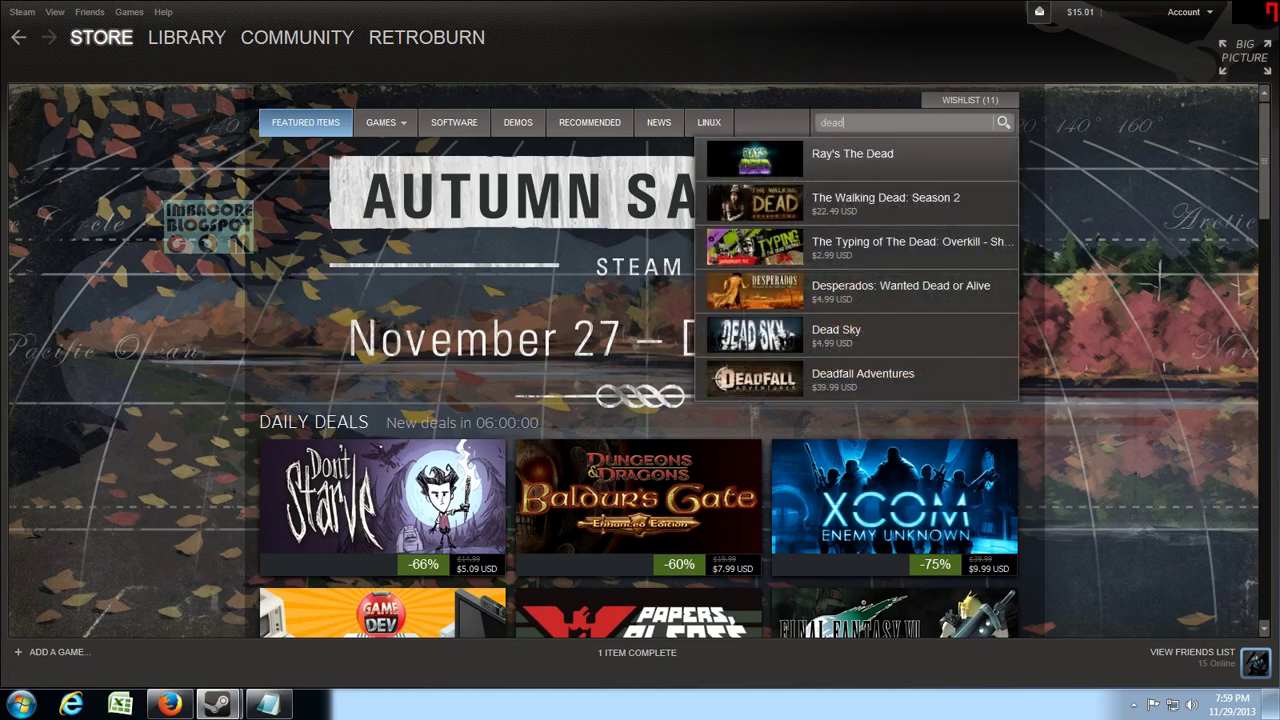
pyautogui.press('Down')
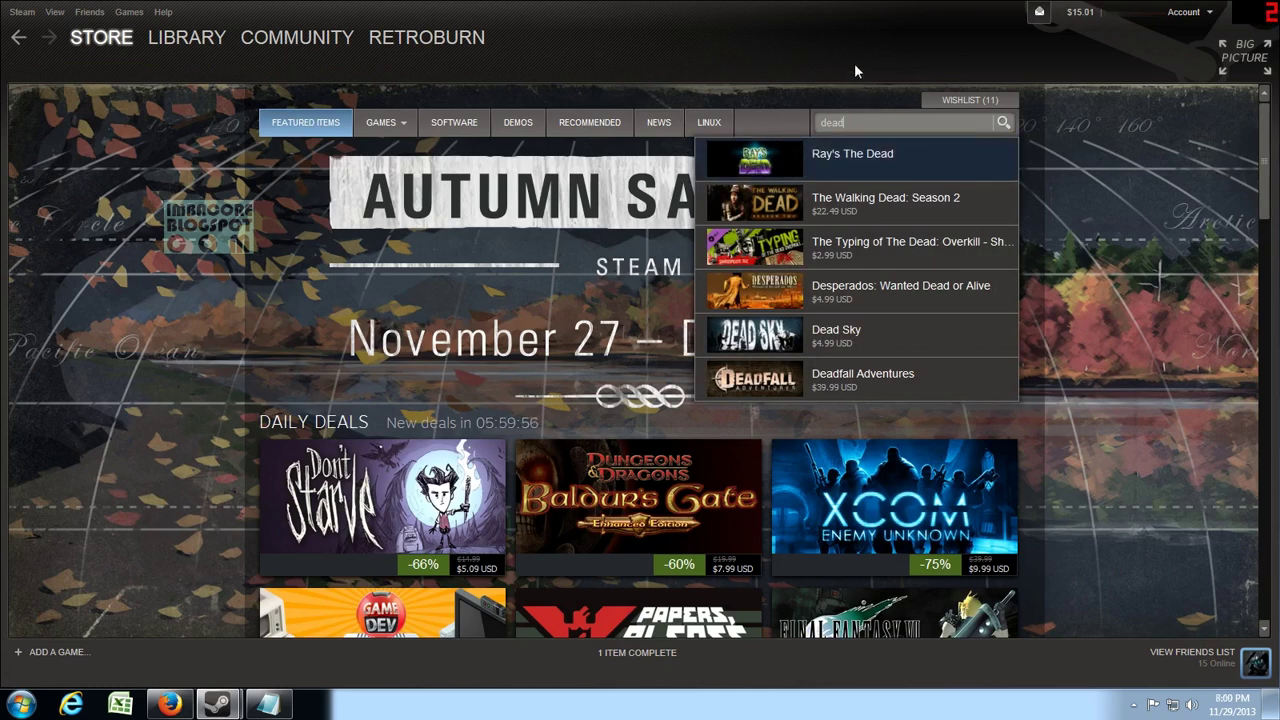